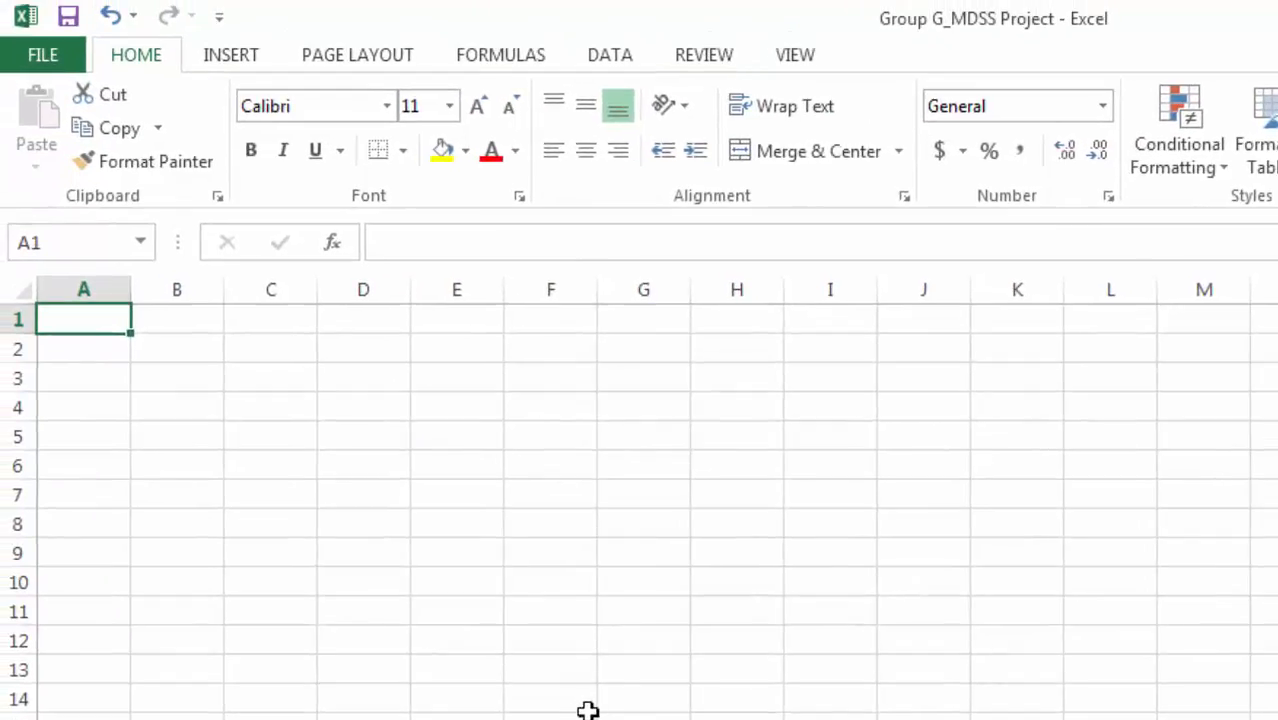
- Insert a PivotTable at cell A1 of Sheet6, using the entire table on the Database sheet as its source
click(268, 62)
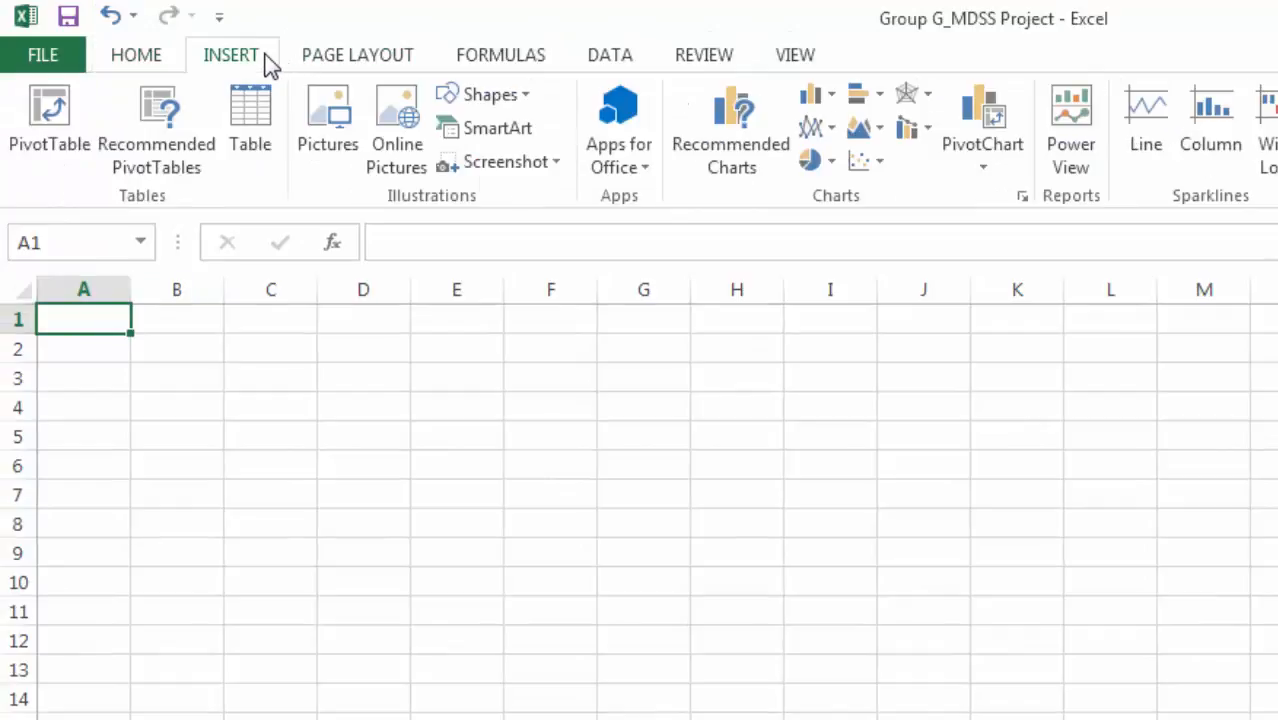
click(50, 110)
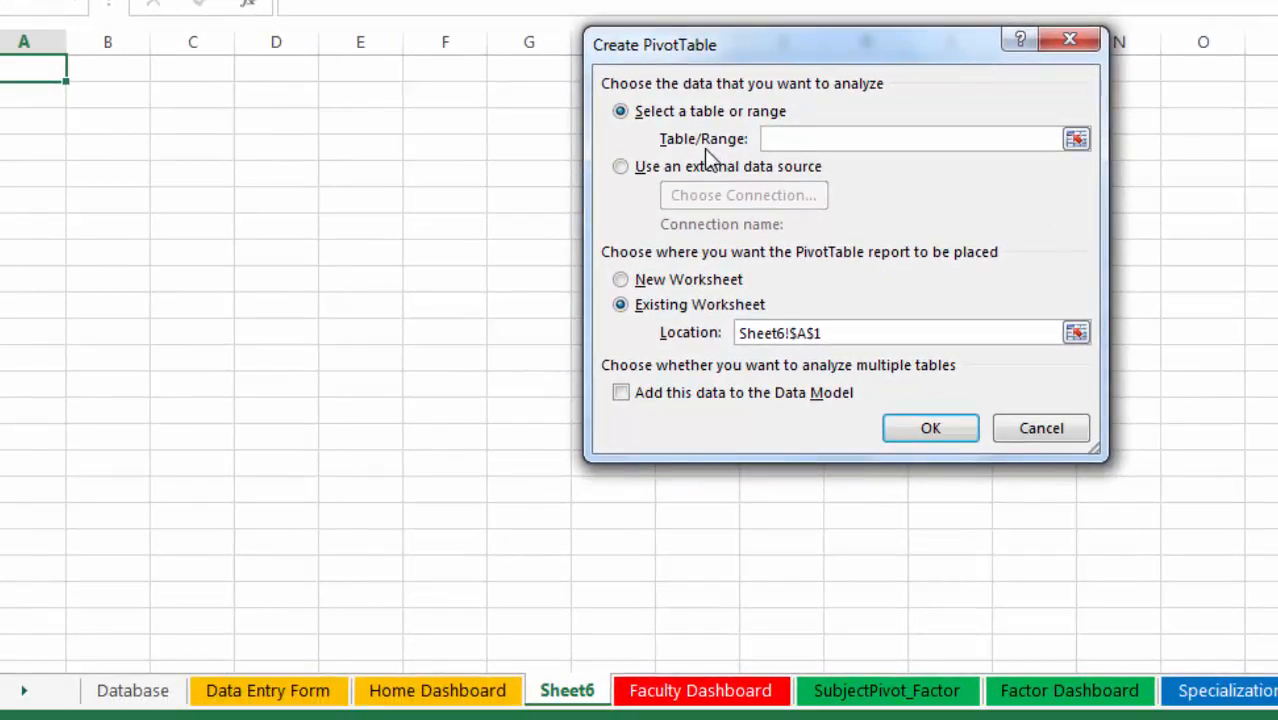
click(143, 700)
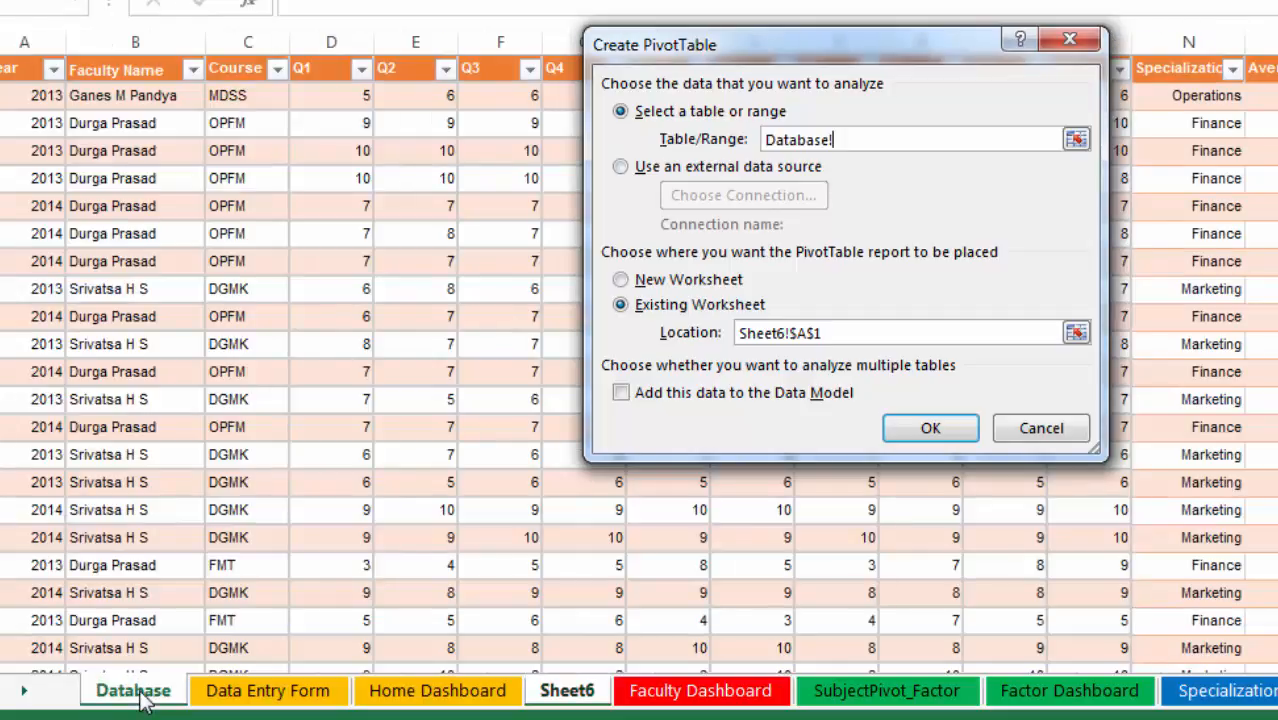
click(30, 68)
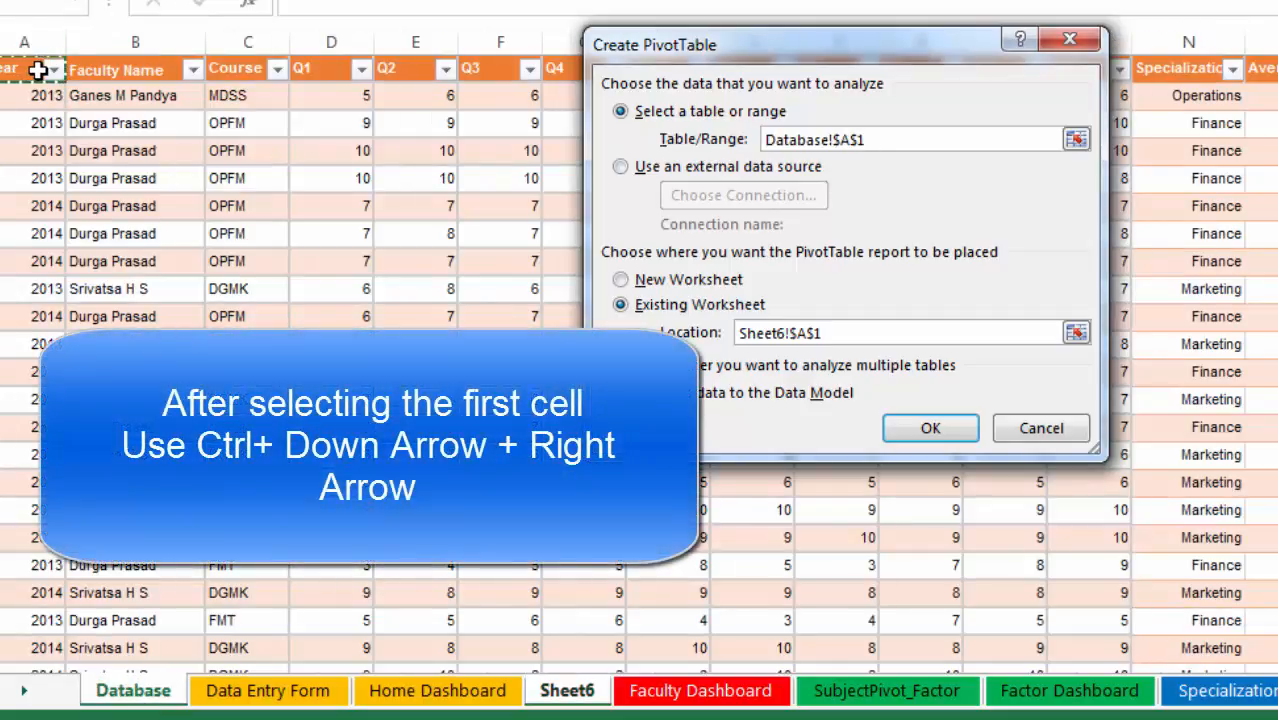
key(ctrl+shift+Down)
key(ctrl+shift+Right)
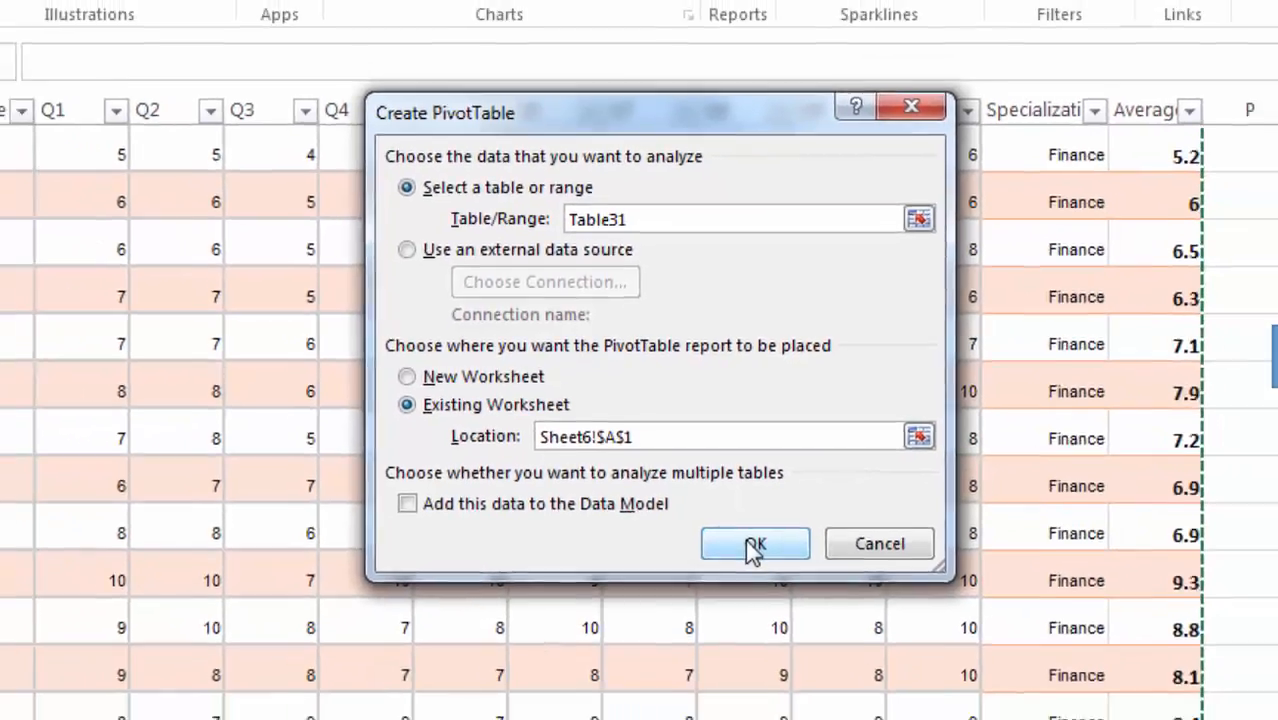
click(754, 545)
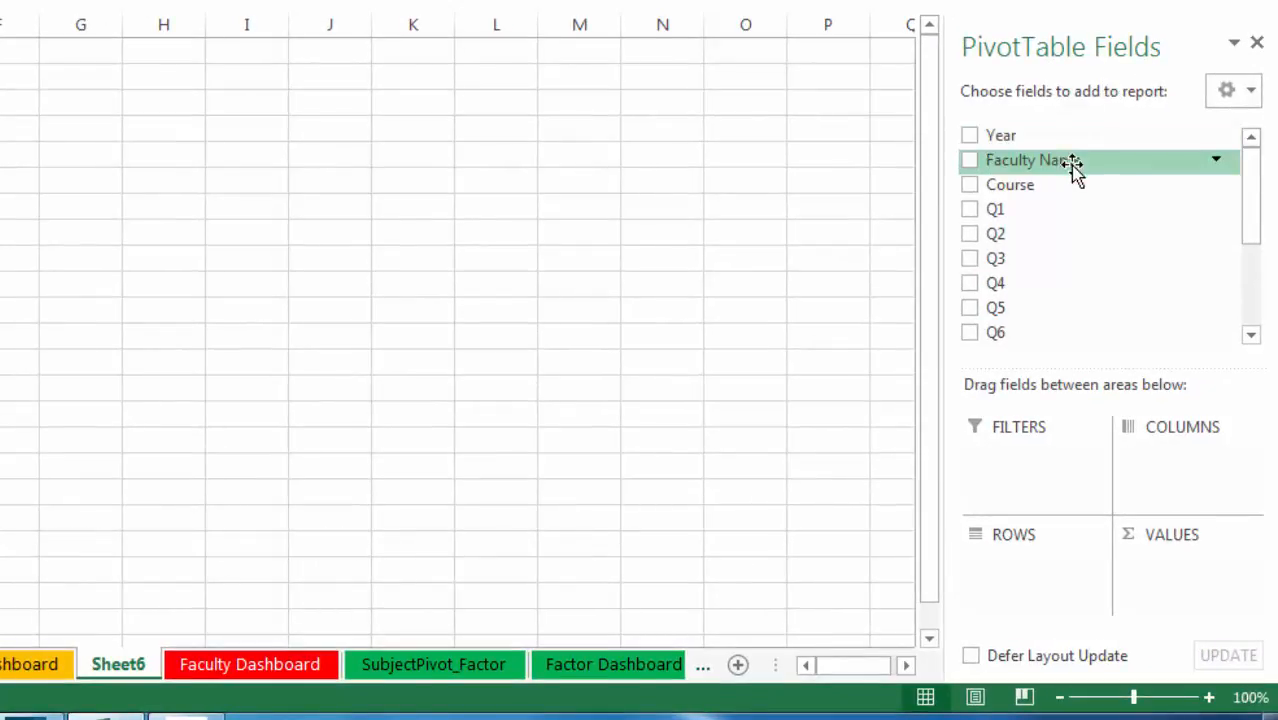
- Lay out the PivotTable with Faculty Name as rows and the Average field as values
drag(1075, 170, 1041, 568)
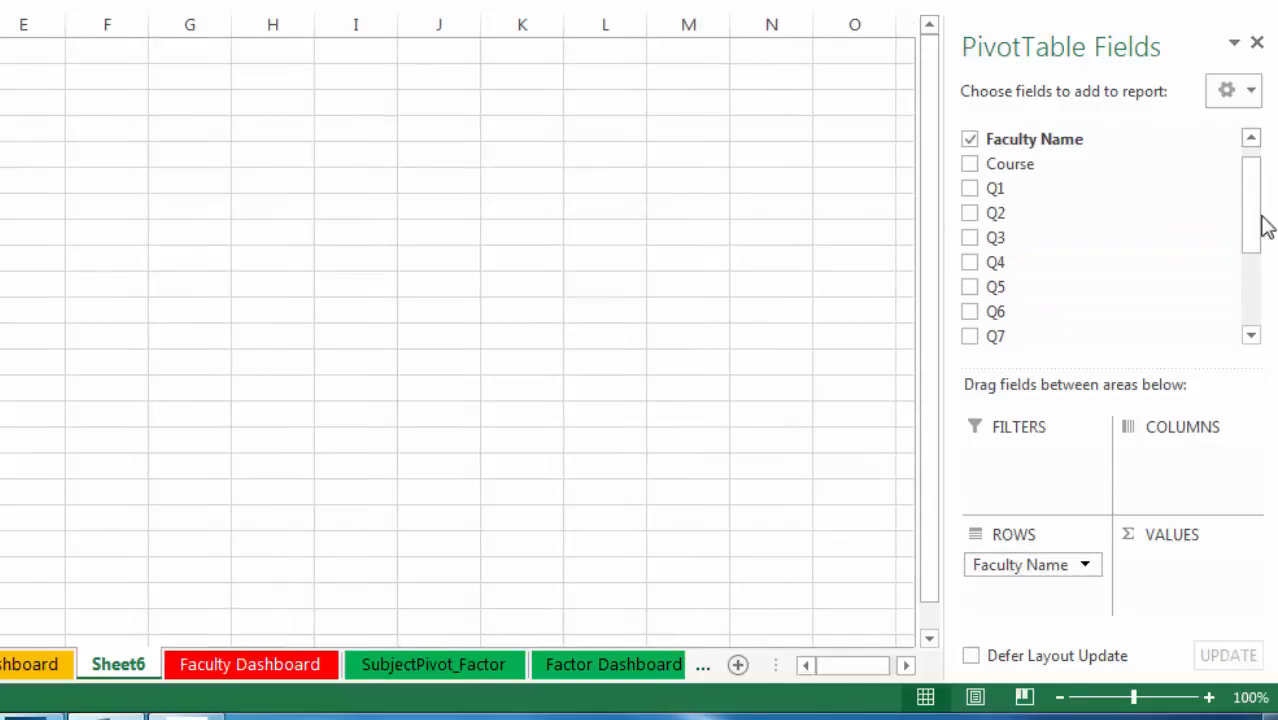
drag(1246, 215, 1264, 340)
drag(1078, 300, 1167, 556)
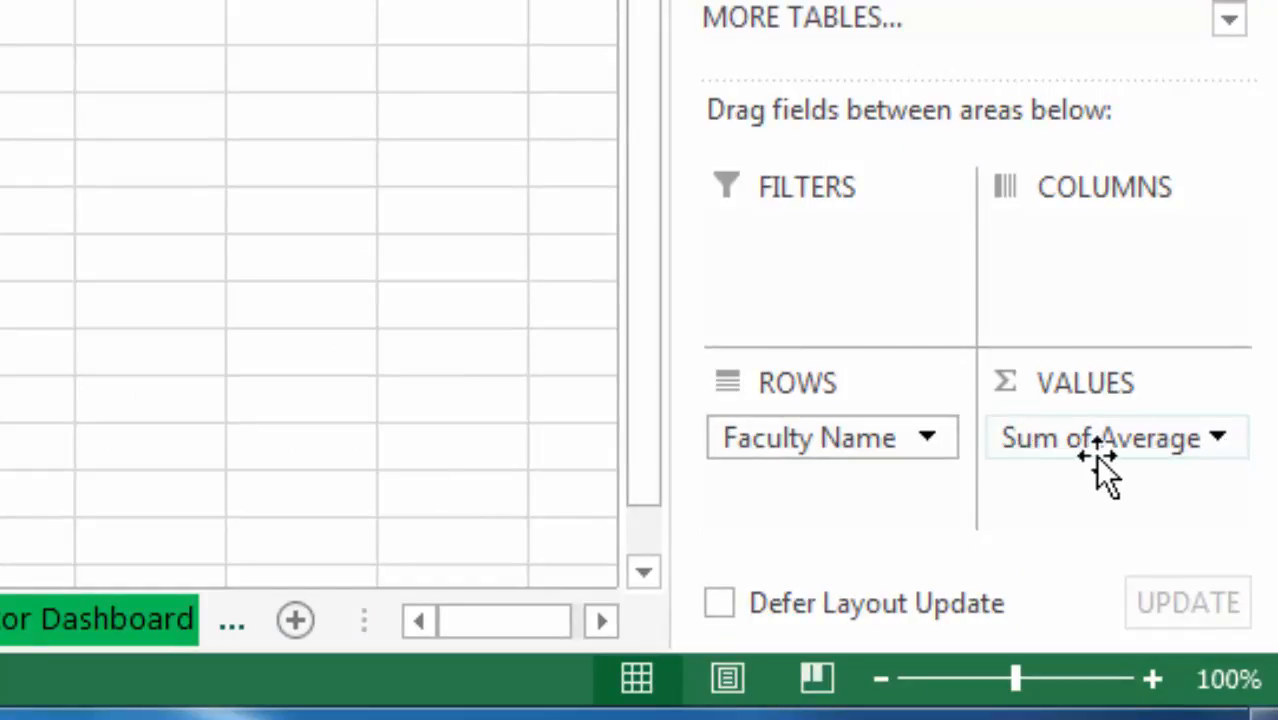
- Change the Average value field's summary calculation to Average
click(1205, 443)
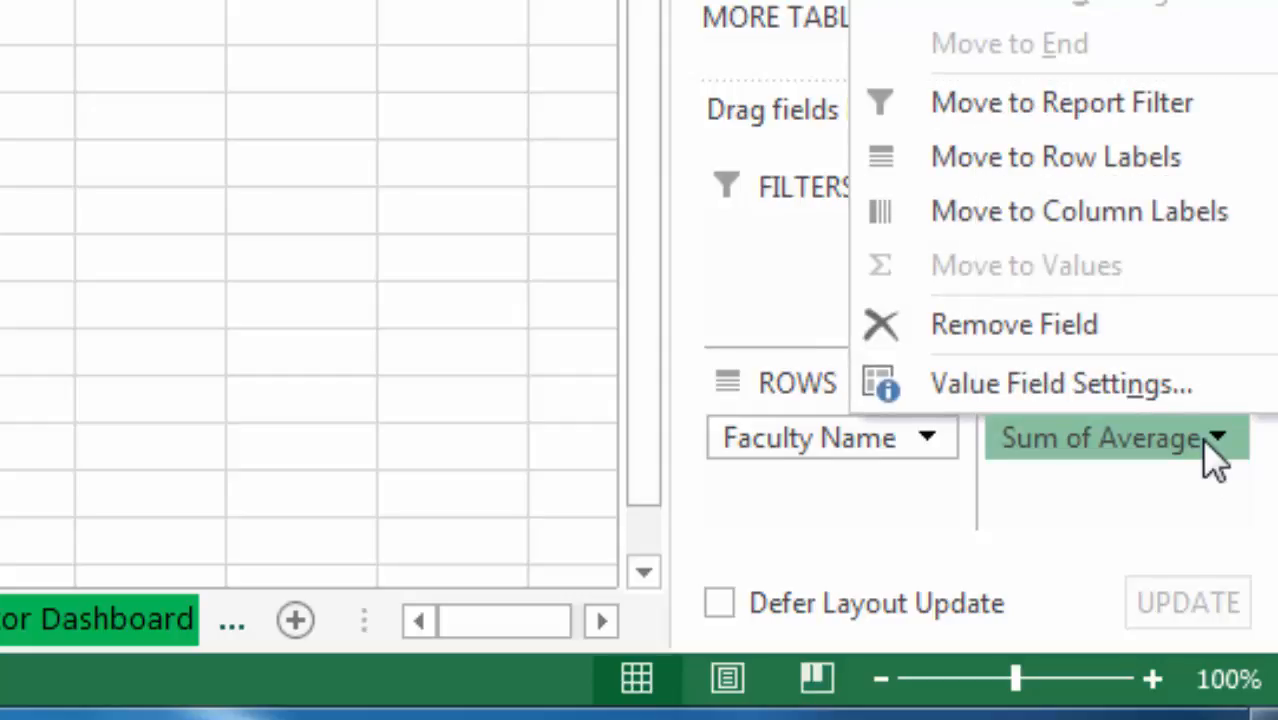
click(1155, 400)
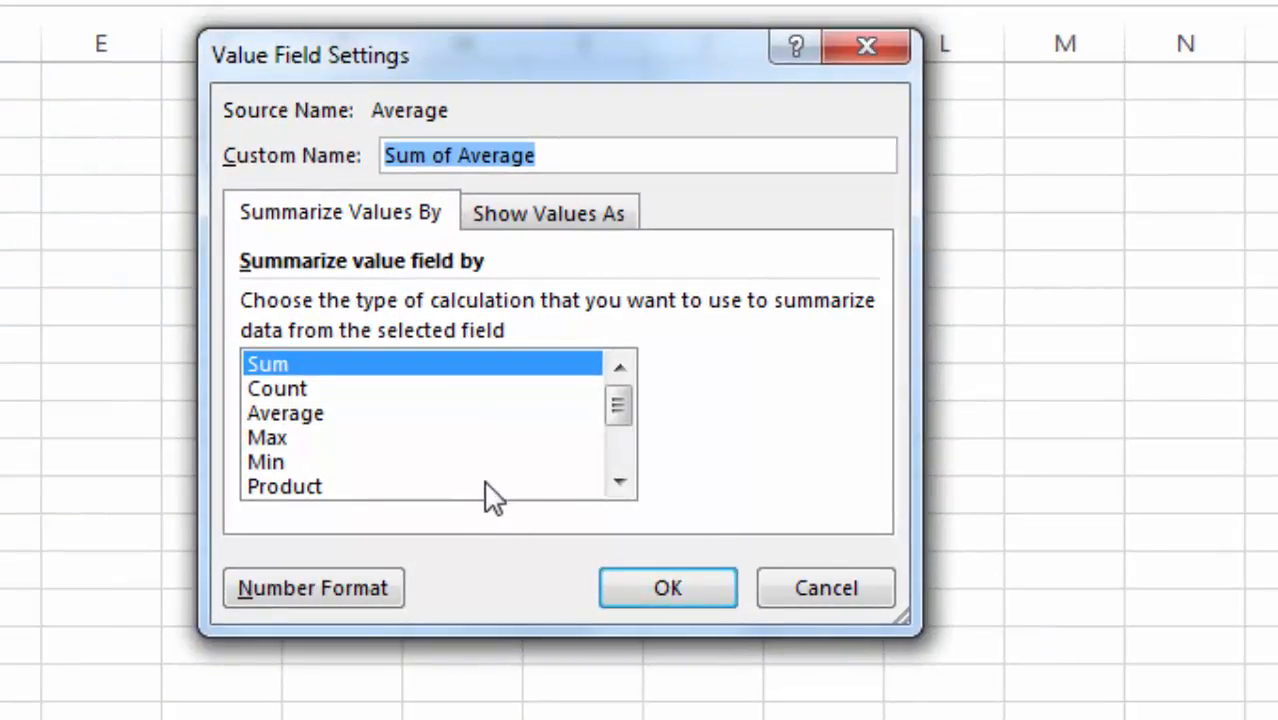
click(322, 414)
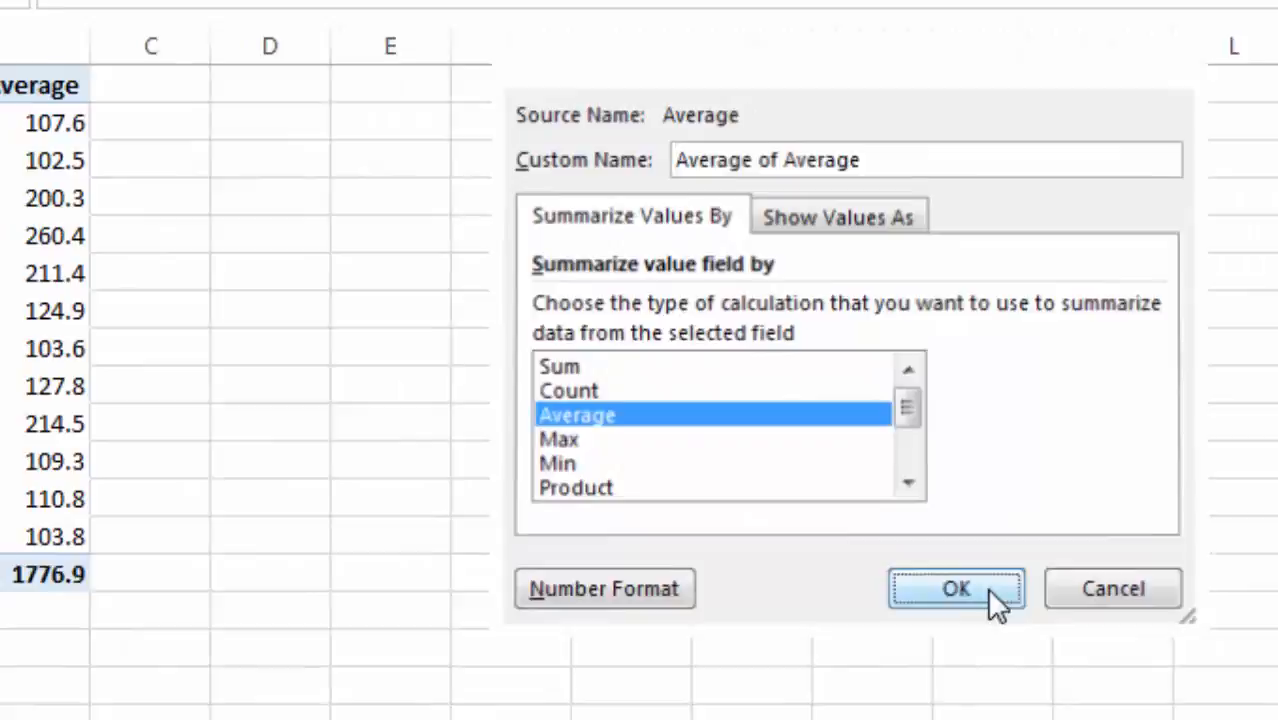
click(698, 587)
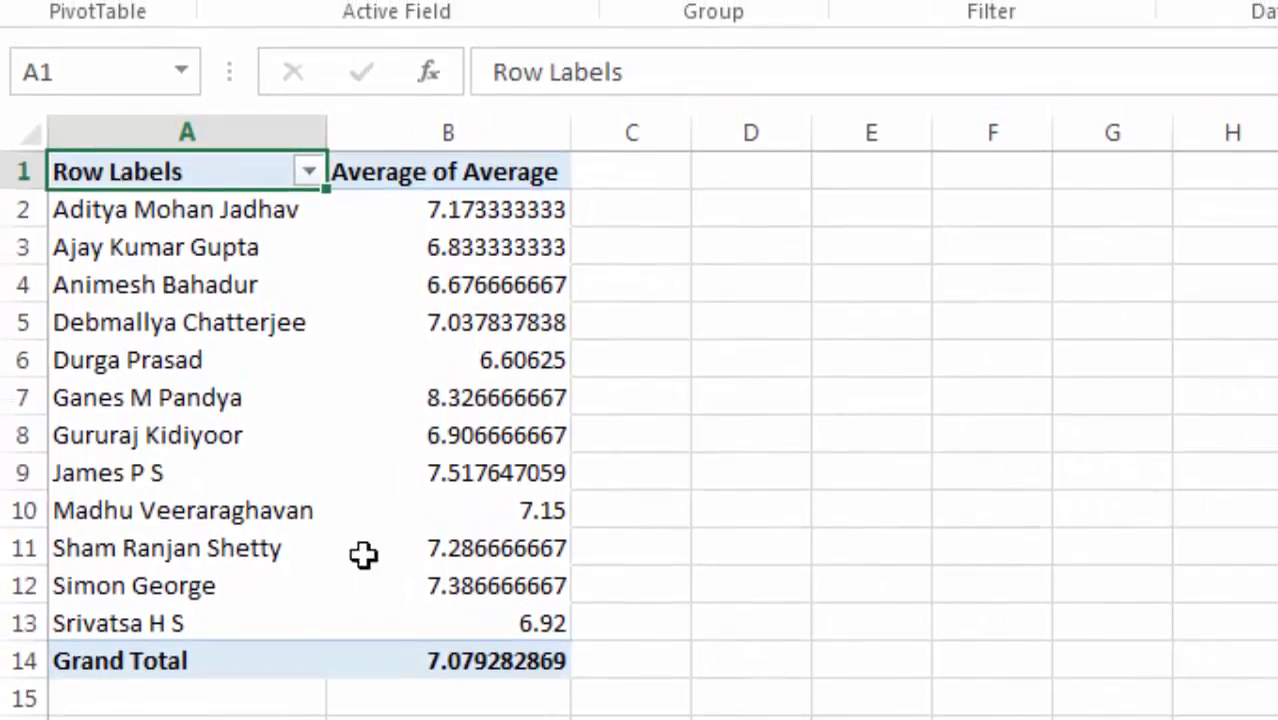
- Rename the PivotTable's value column header in cell B1 as Average Rating
click(373, 177)
text(Aver)
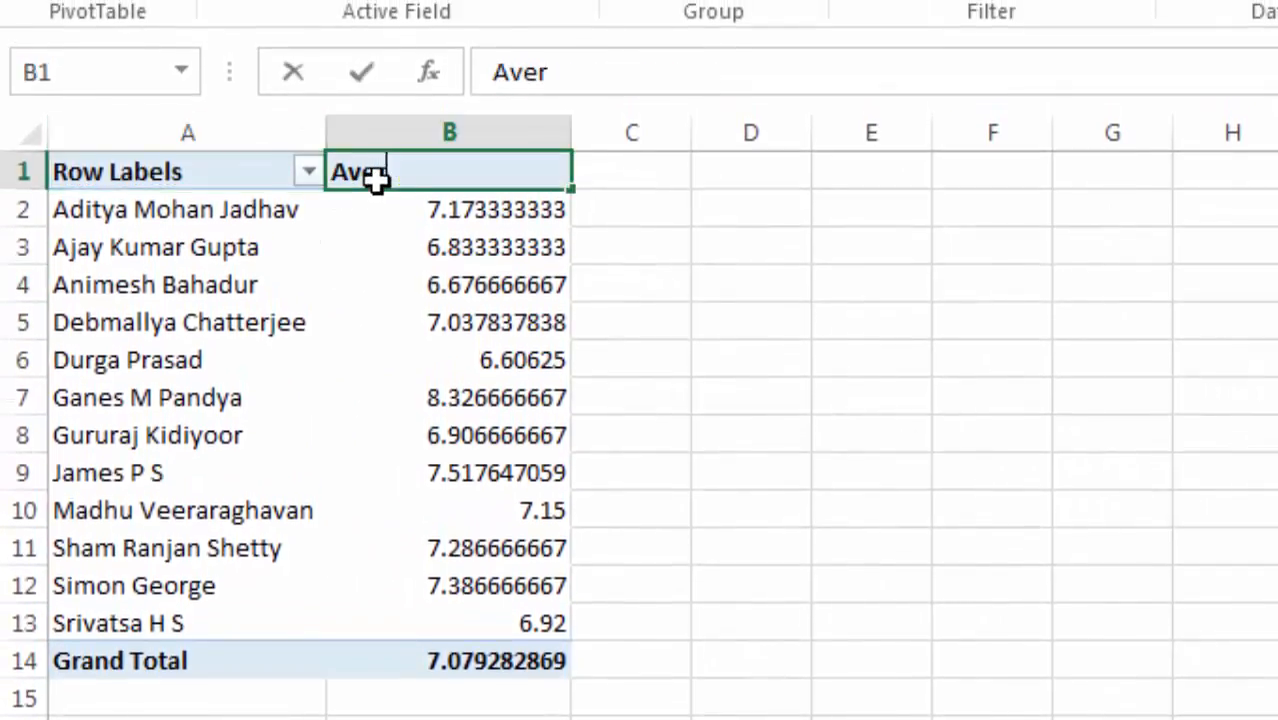
text(age Rating)
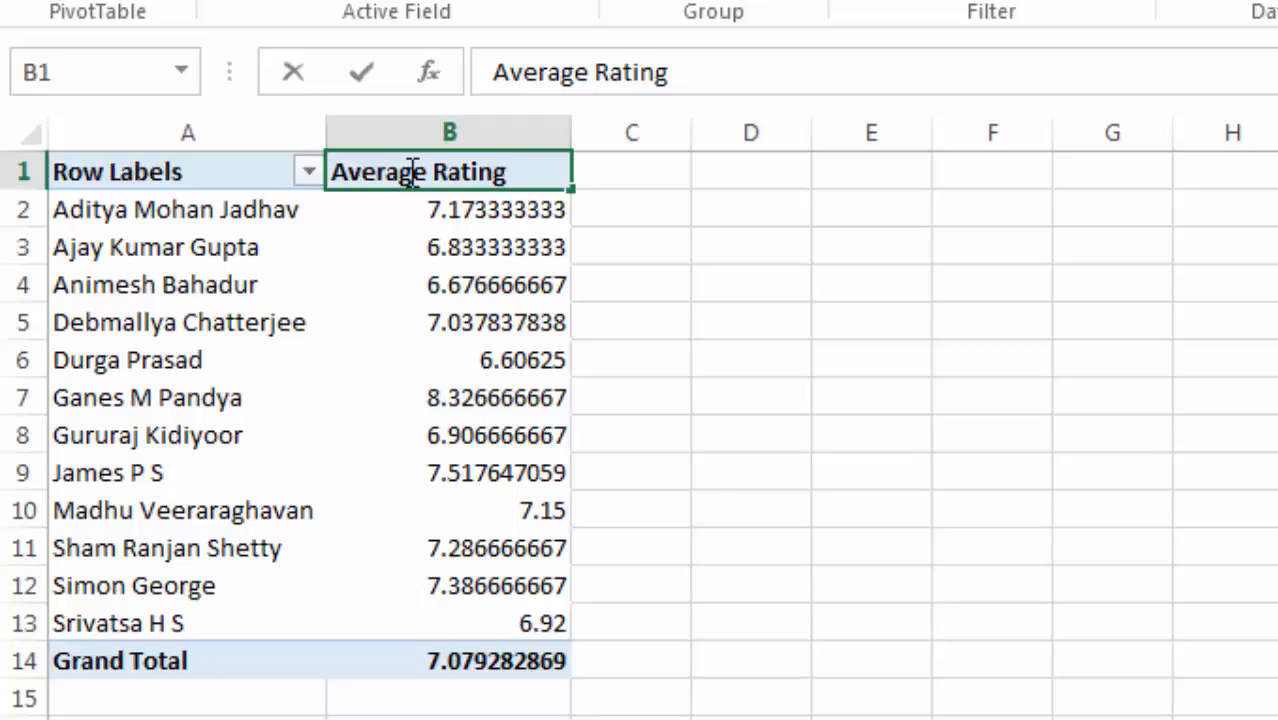
click(866, 344)
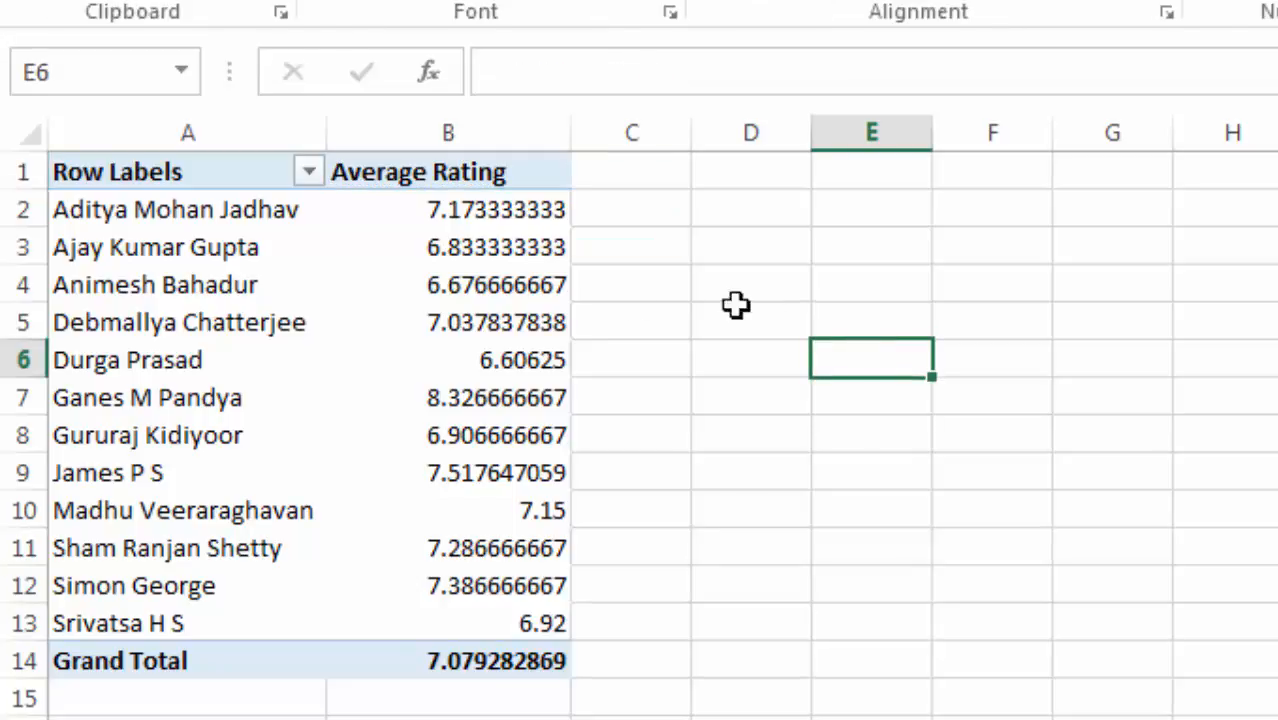
- Filter the faculty rows to show the top 3 items by Average Rating
click(310, 176)
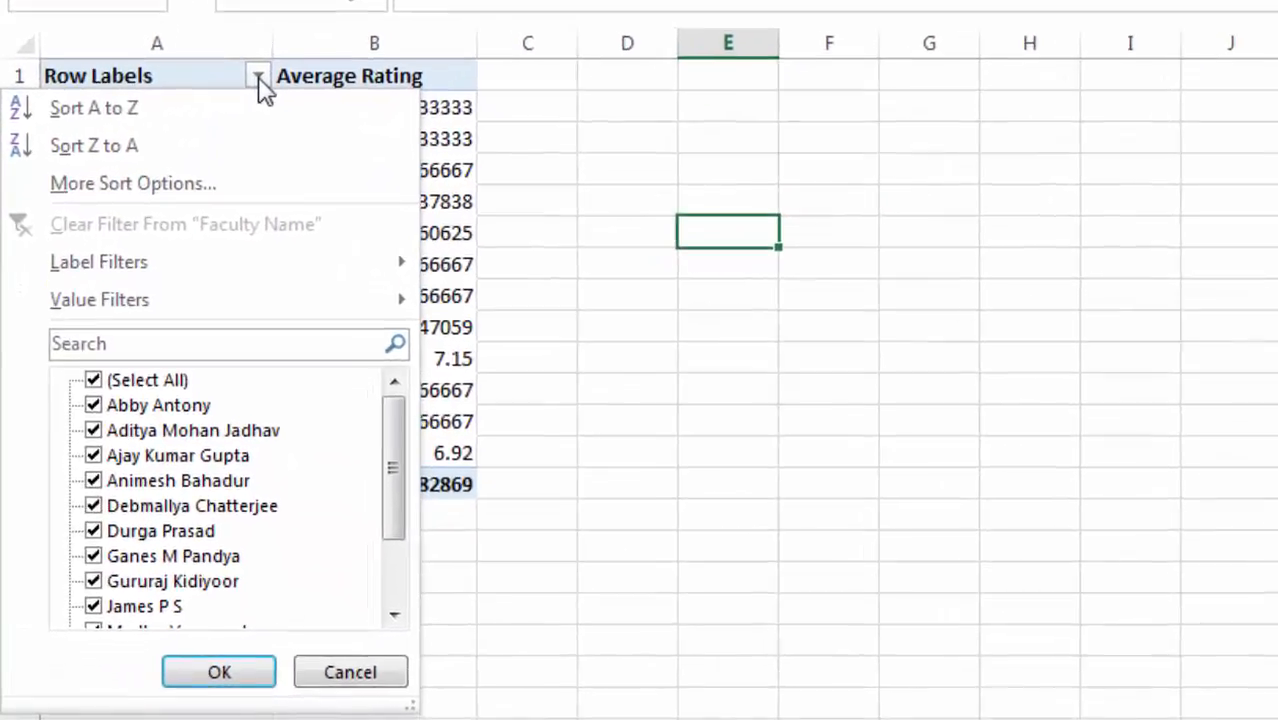
mouse_move(193, 346)
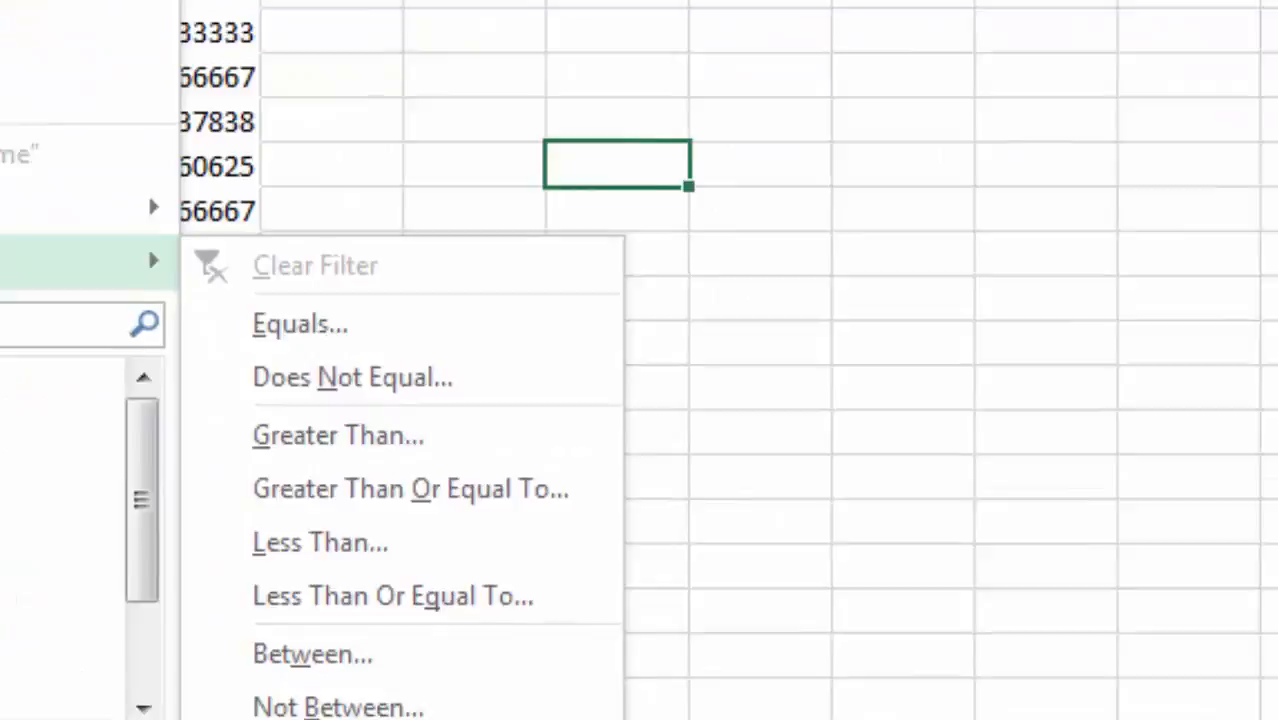
click(706, 632)
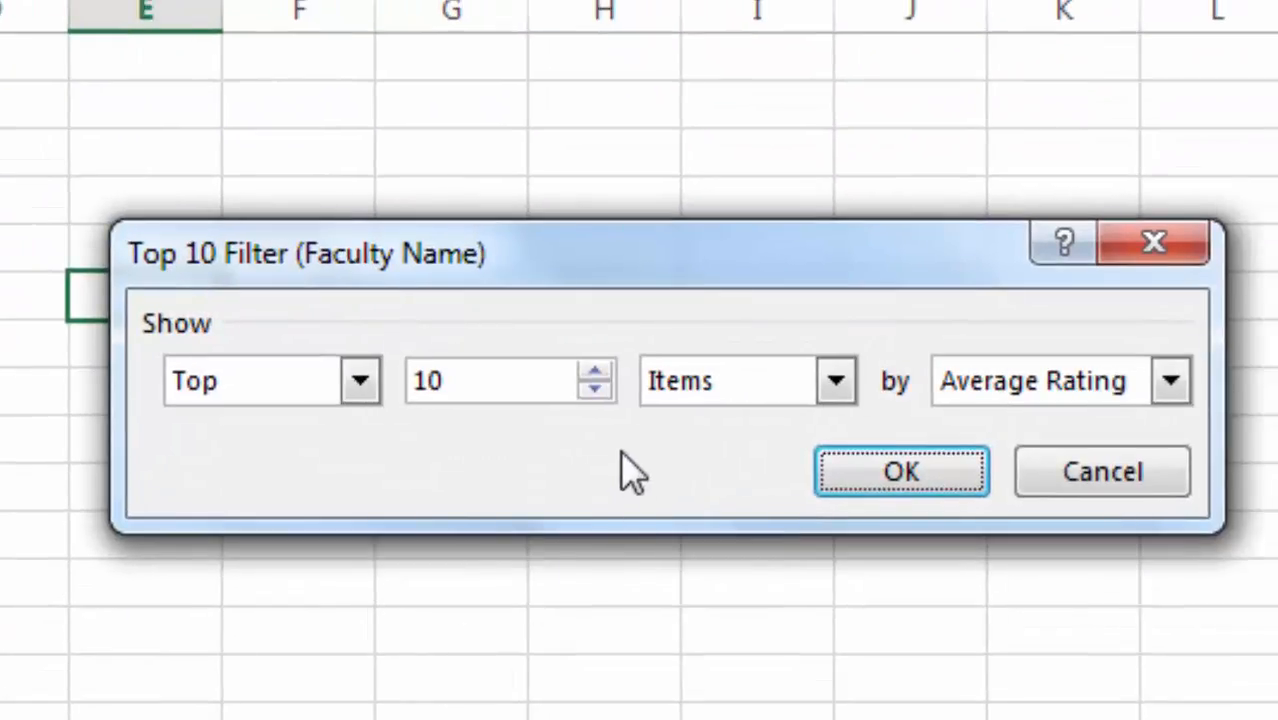
click(601, 393)
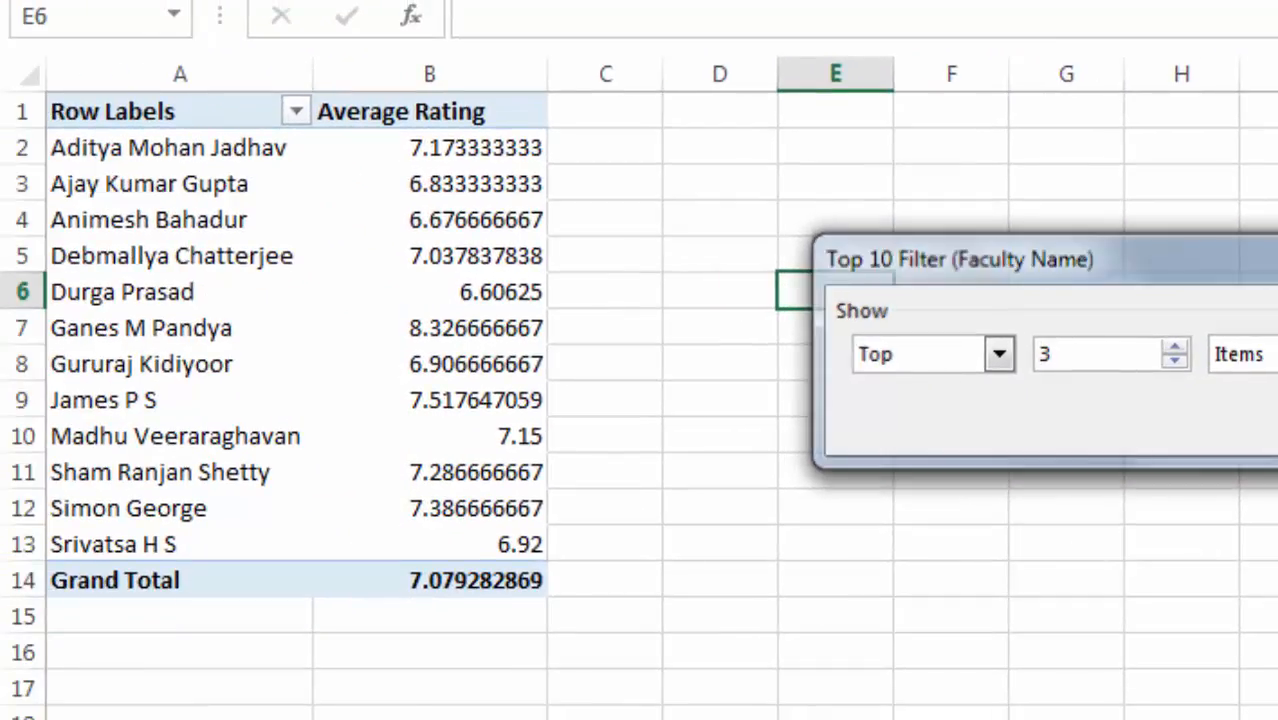
click(1265, 430)
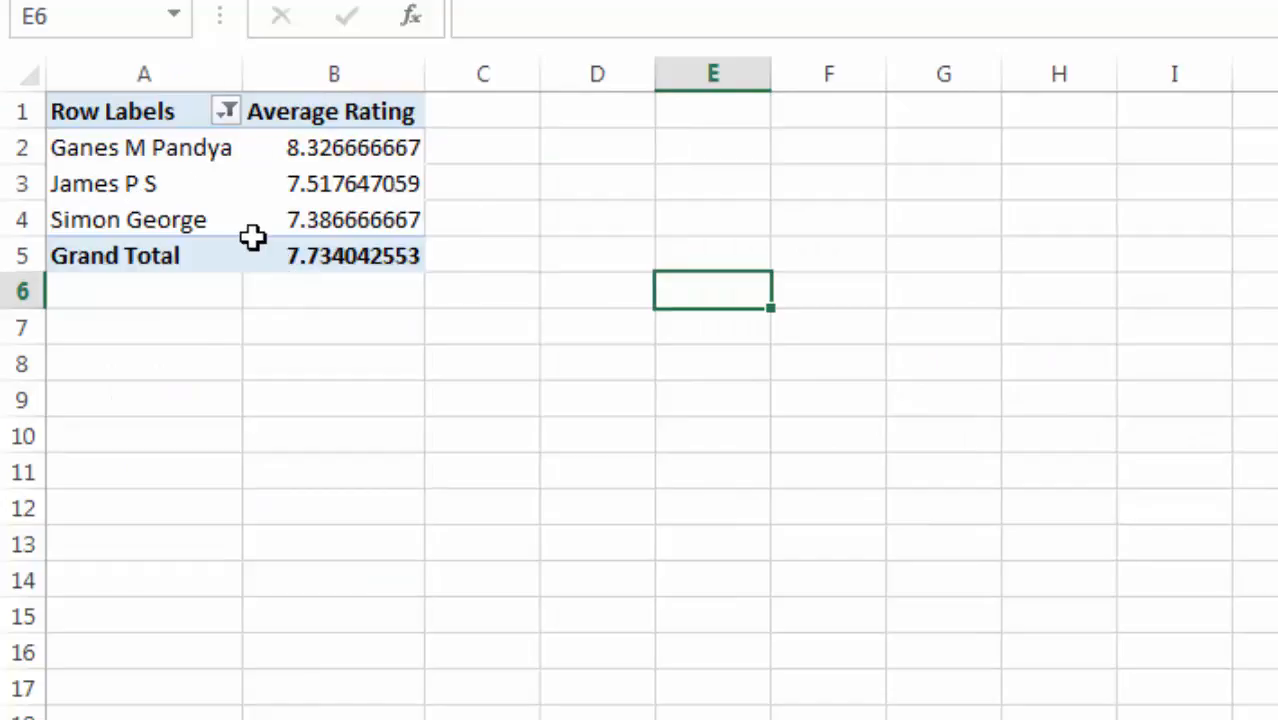
- Copy the whole faculty PivotTable in A1:B5 and paste the duplicate at cell A7
mouse_move(252, 236)
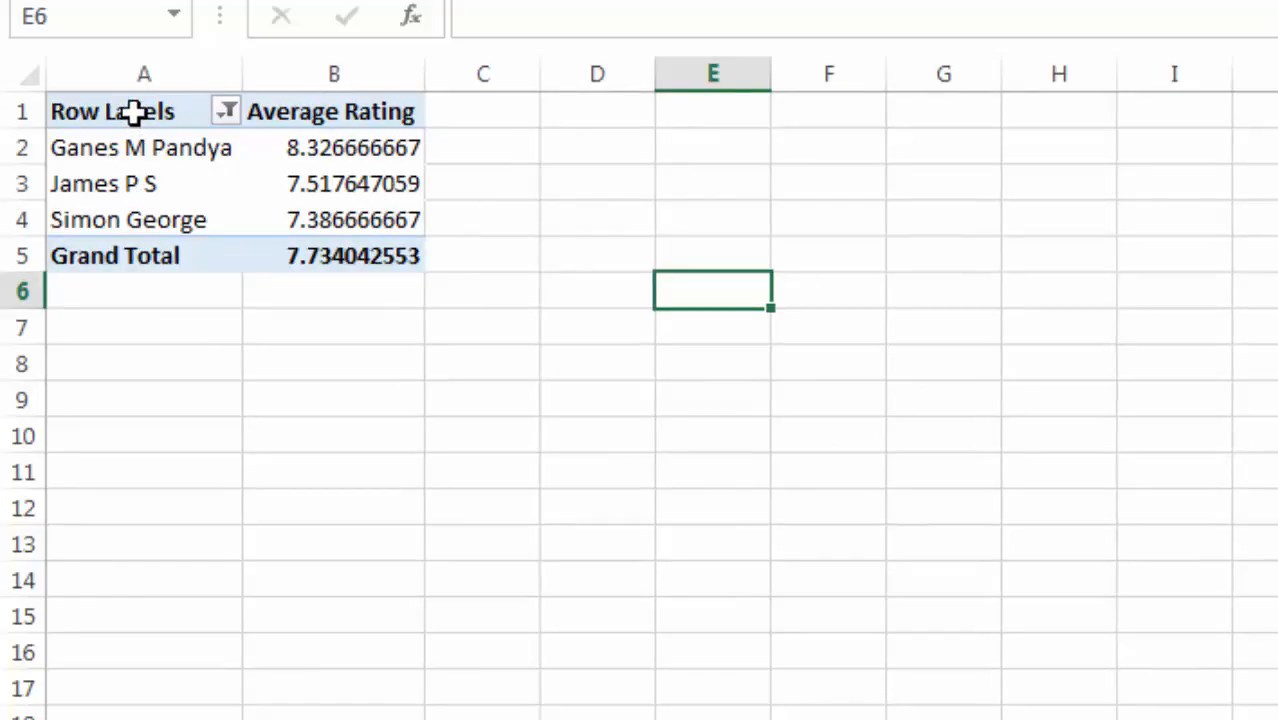
drag(135, 112, 322, 256)
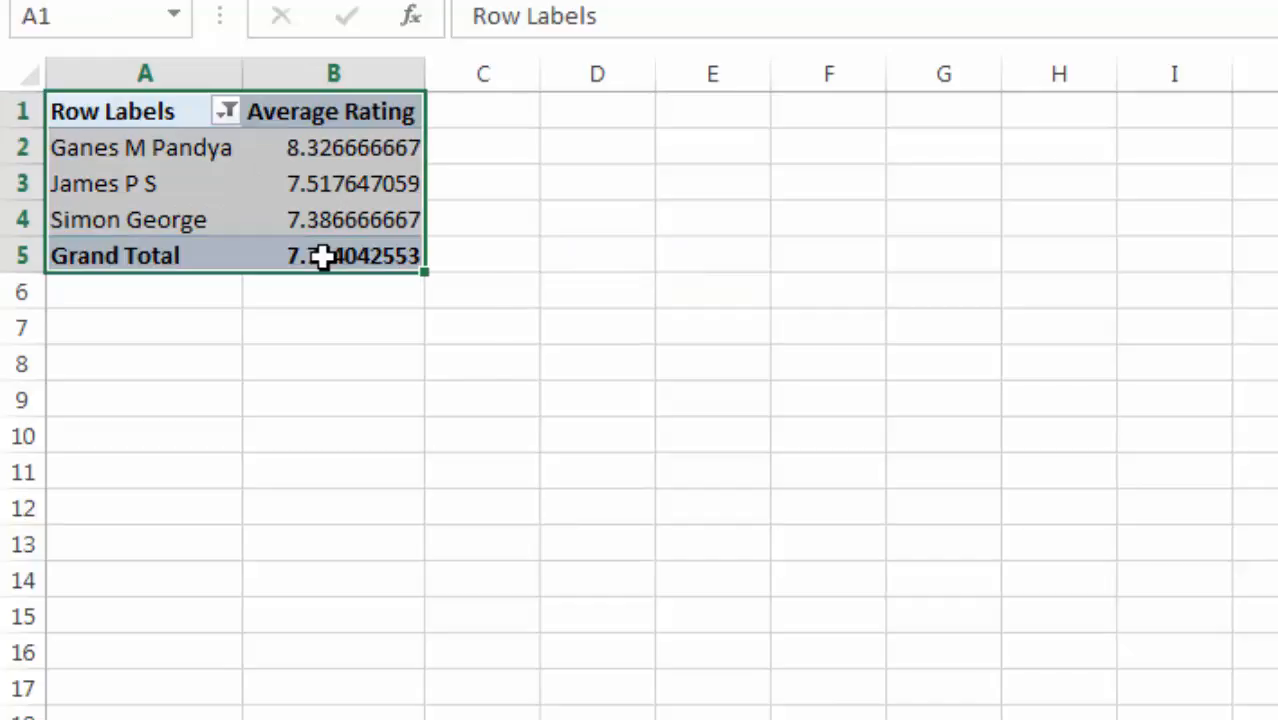
key(ctrl+c)
click(157, 322)
key(ctrl+v)
- Replace Faculty Name with Course as the row field of the duplicated PivotTable
click(260, 405)
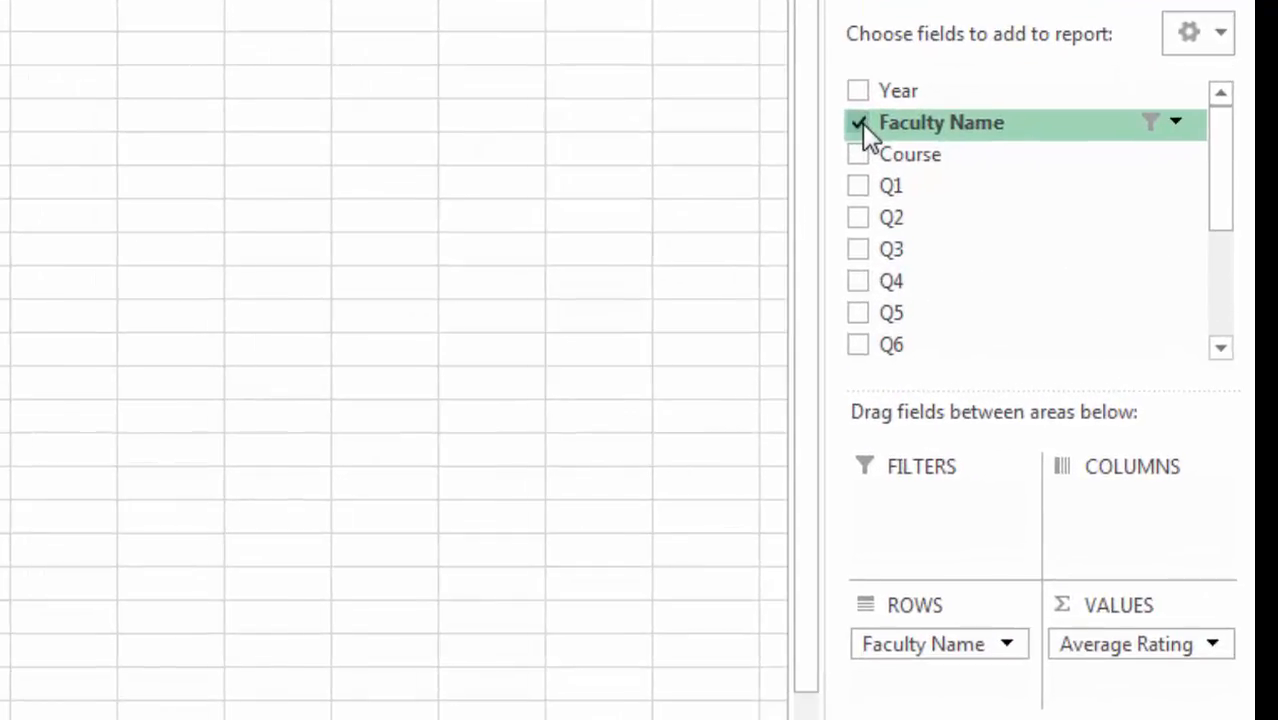
click(860, 123)
click(859, 156)
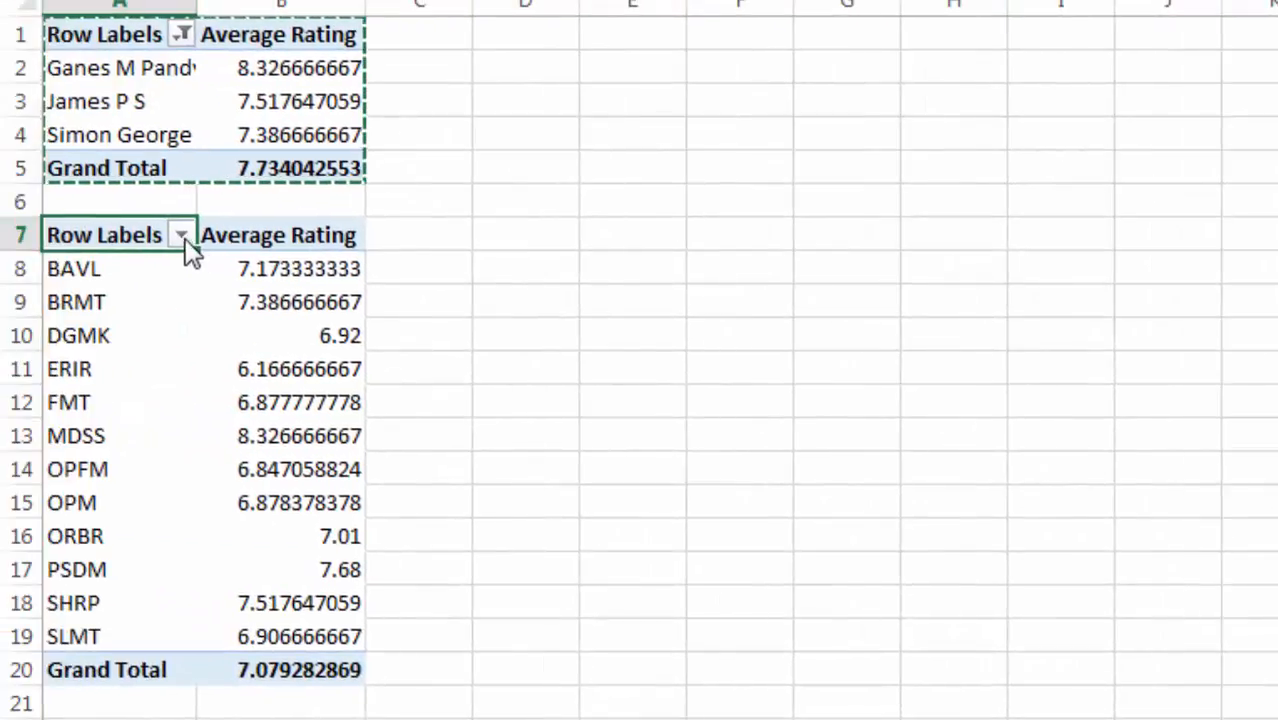
- Filter the course rows of the second PivotTable to show the top 3 items by Average Rating
click(183, 238)
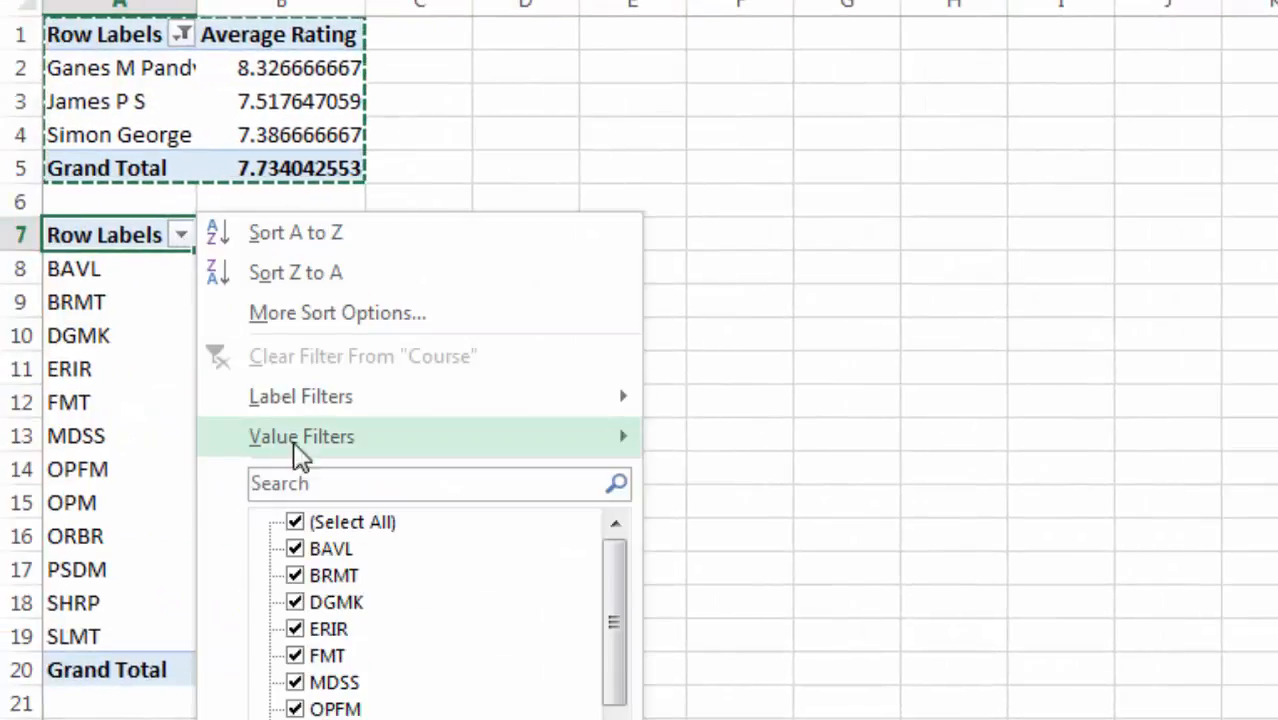
mouse_move(425, 437)
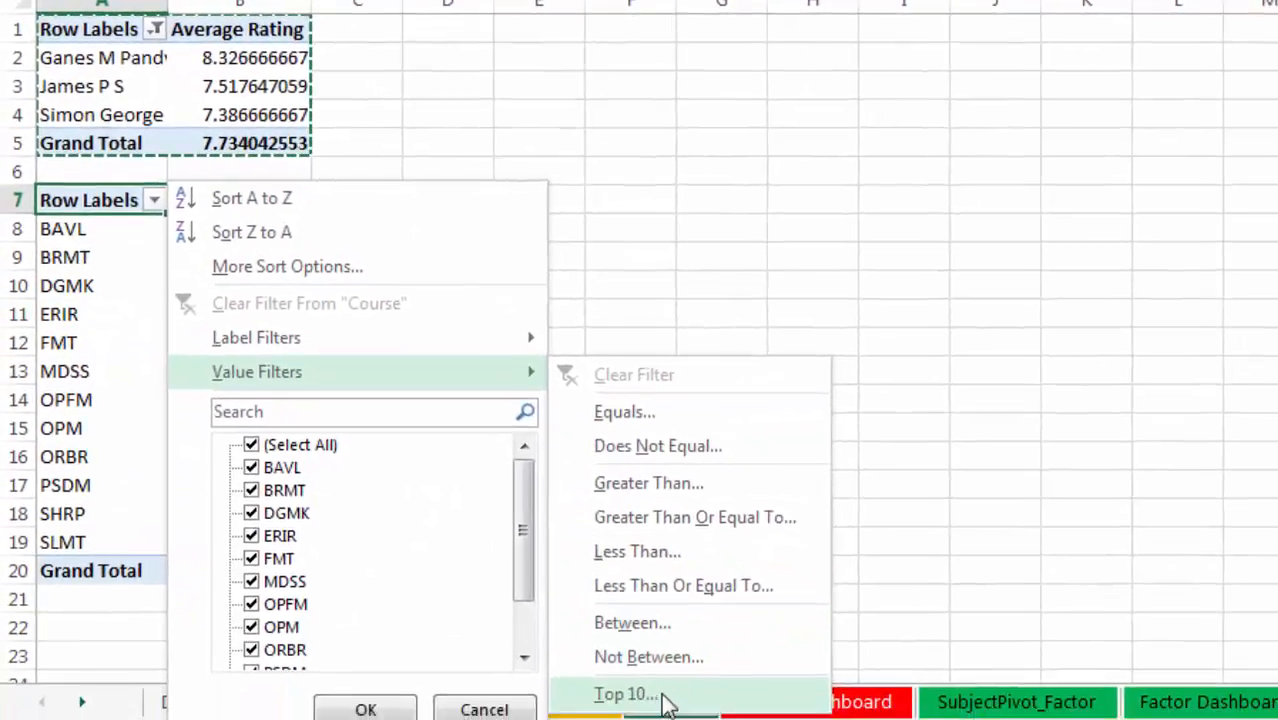
click(662, 695)
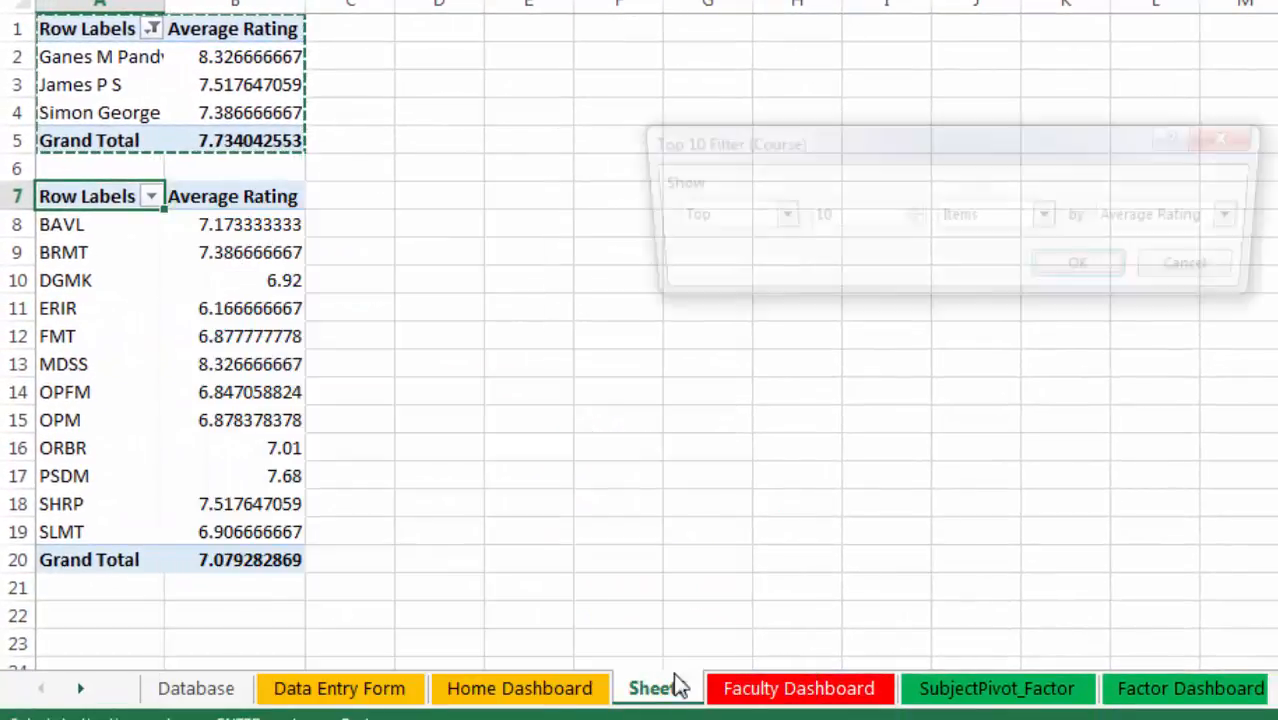
click(910, 223)
click(1085, 270)
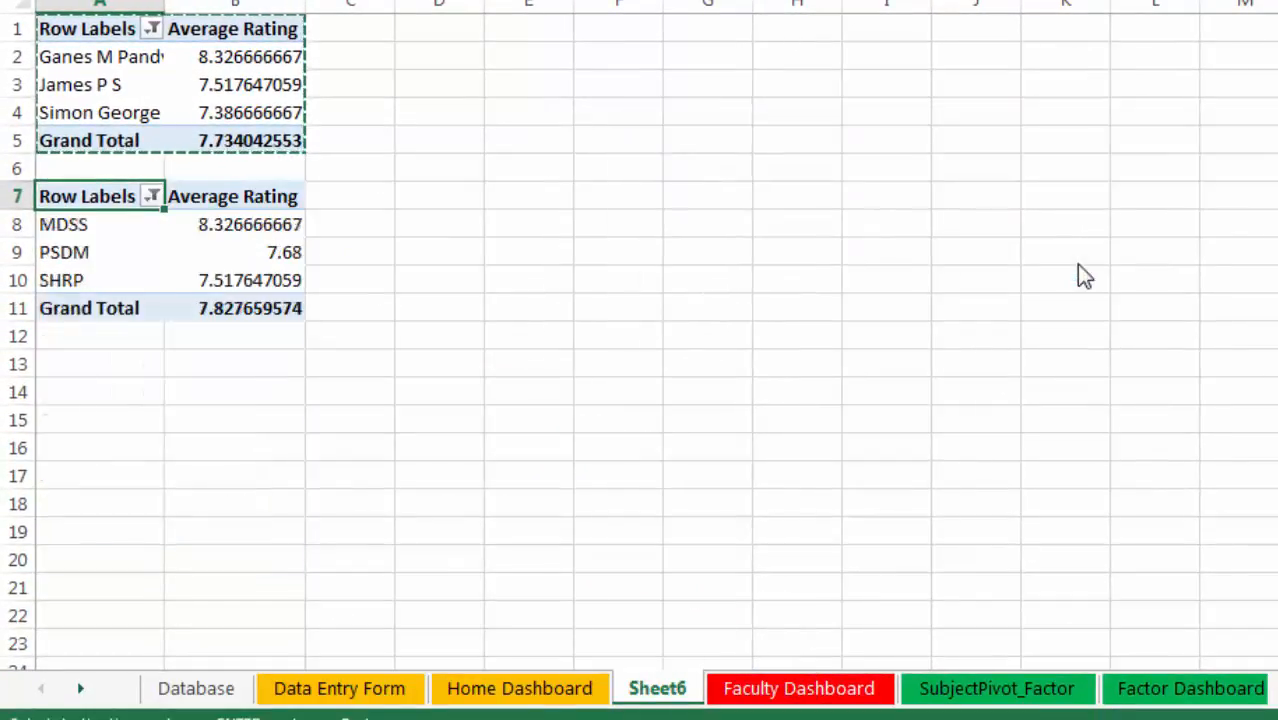
- Add a new worksheet and paste the copied faculty PivotTable at its cell A1
click(118, 361)
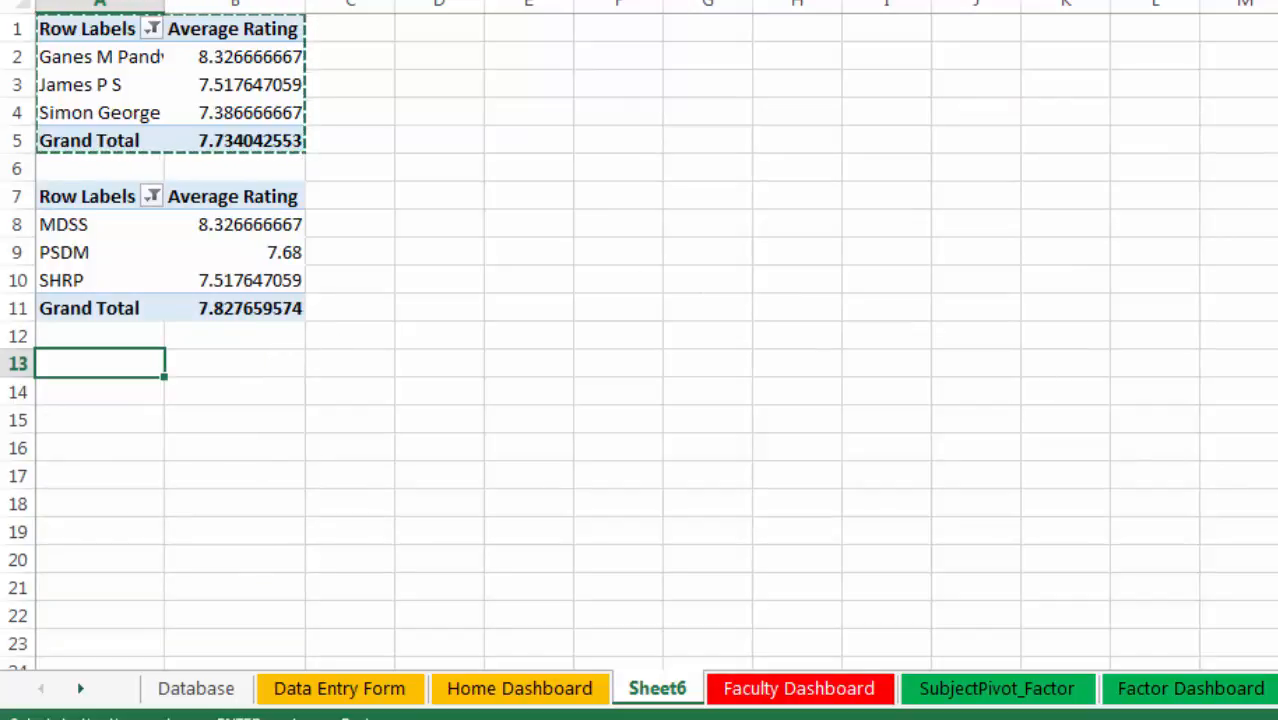
key(shift+F11)
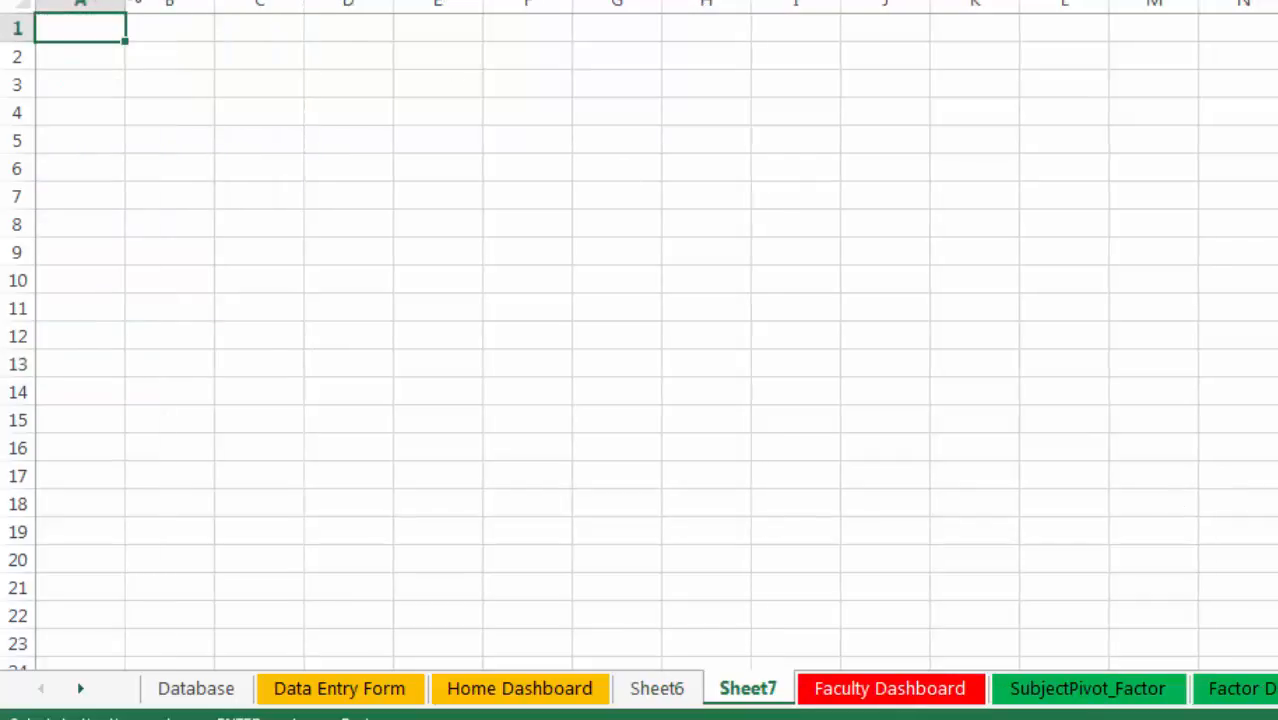
key(ctrl+v)
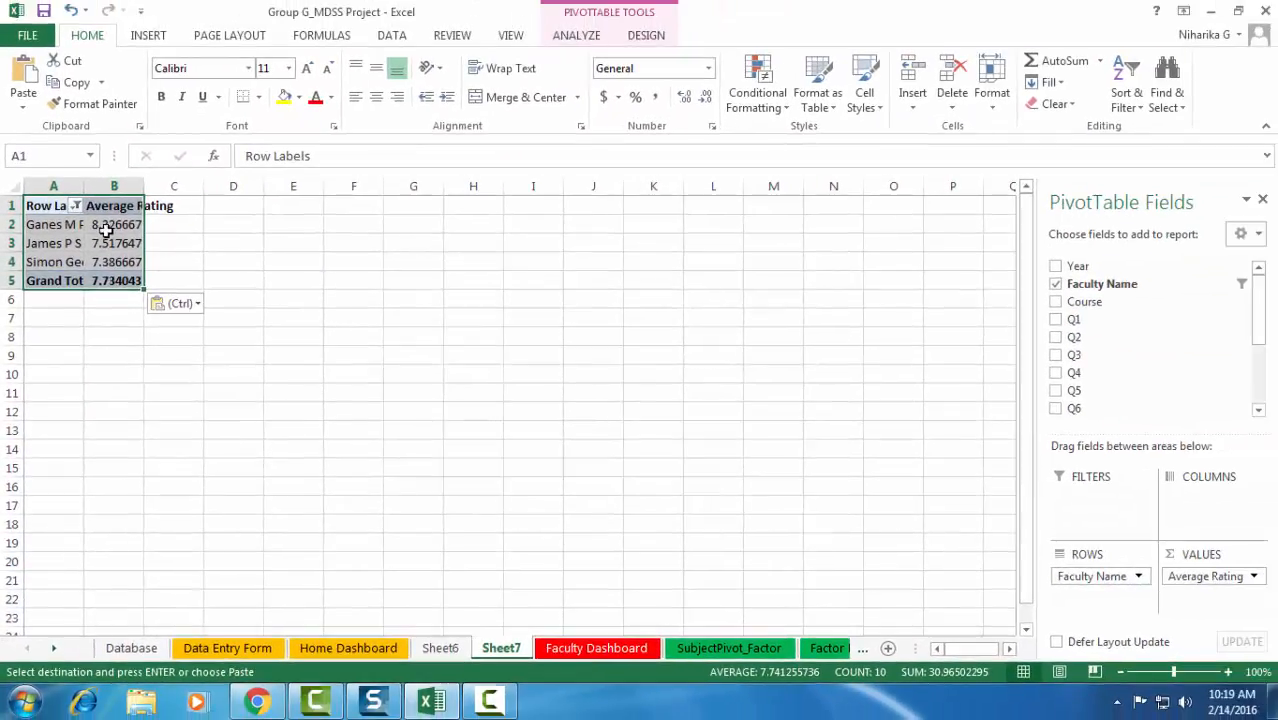
- Remove the Faculty Name and Average fields from the PivotTable on Sheet7
click(111, 61)
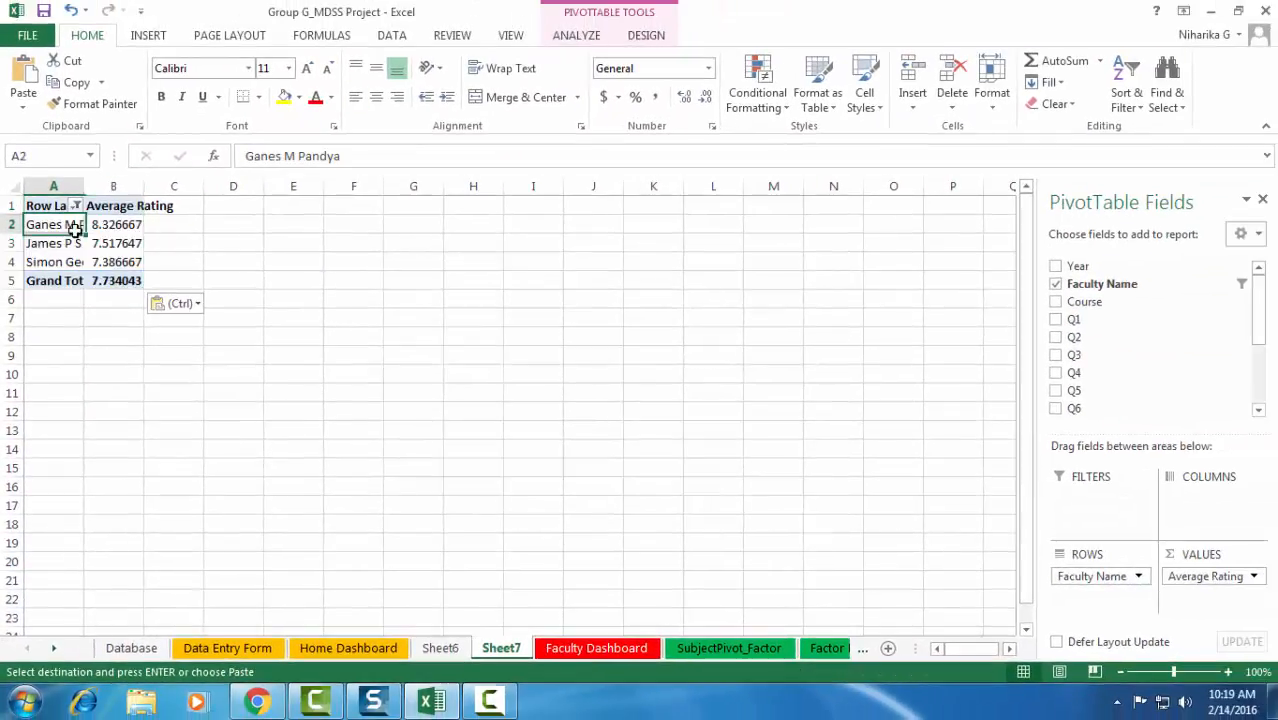
click(1058, 286)
drag(1263, 325, 1264, 402)
click(1064, 388)
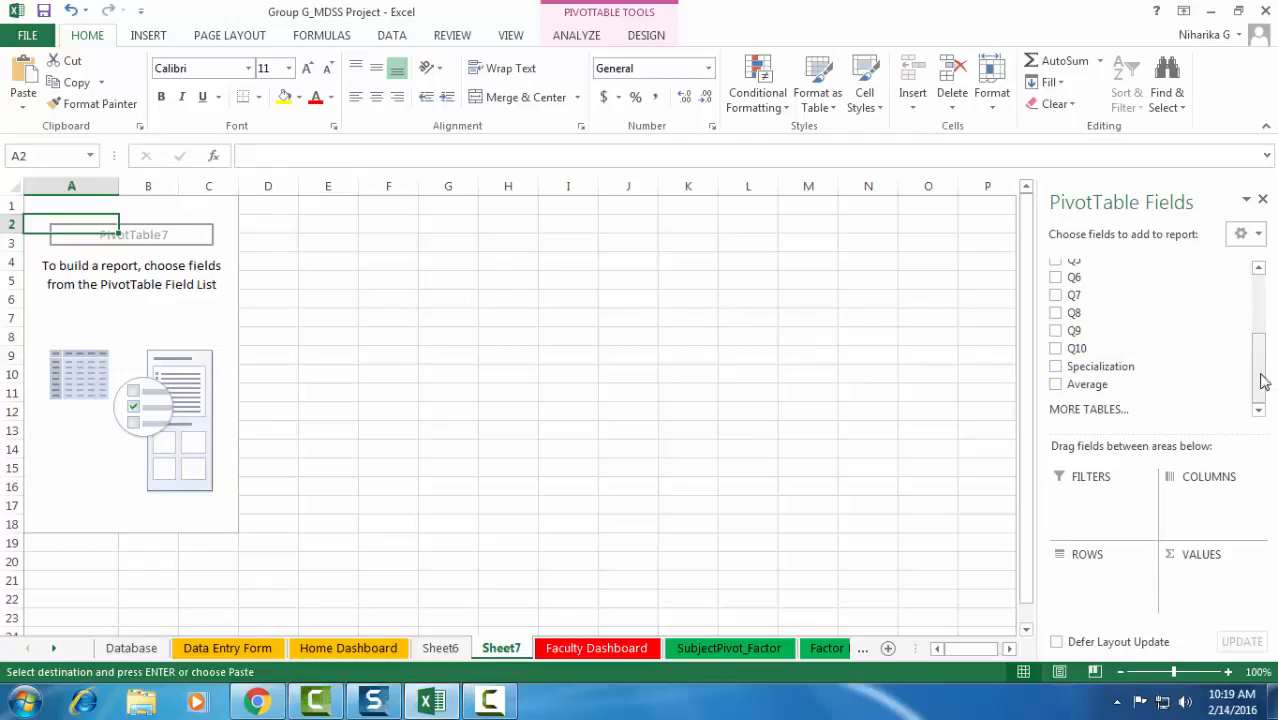
- Add fields Q1 through Q10 as values of the Sheet7 PivotTable and lay the Values field out in rows
drag(1258, 366, 1260, 310)
drag(1060, 320, 1204, 584)
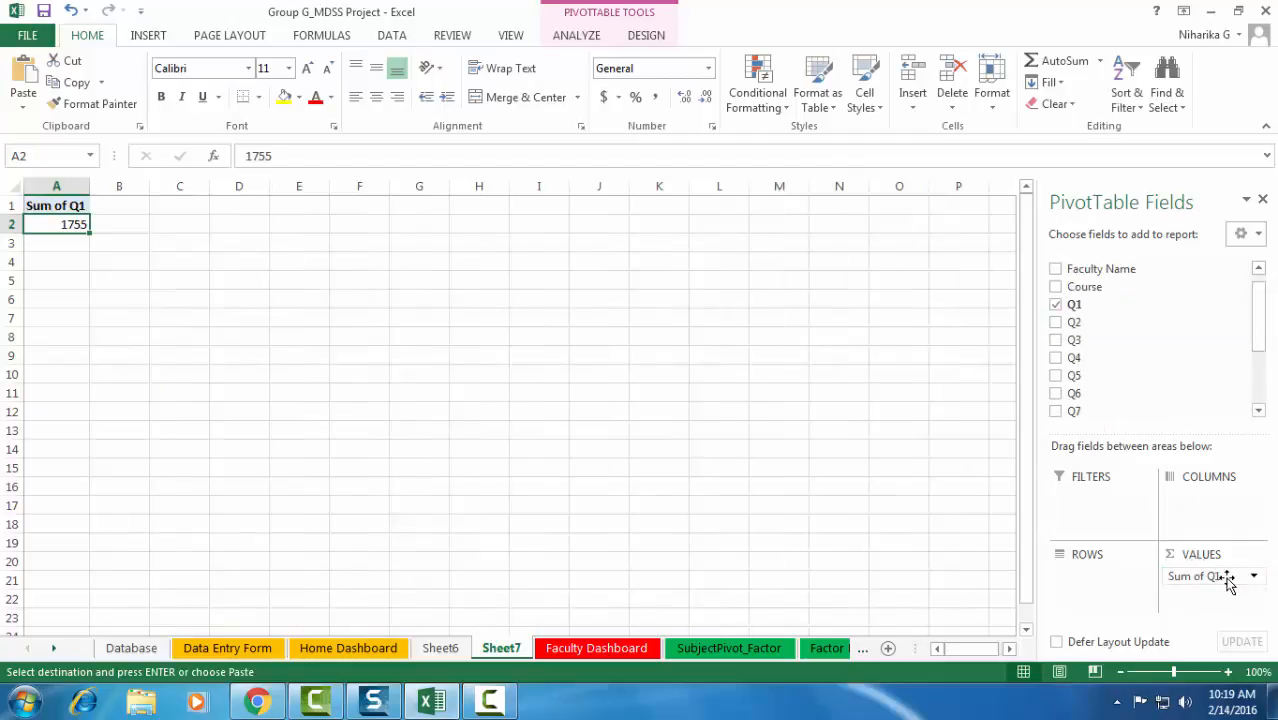
click(1056, 322)
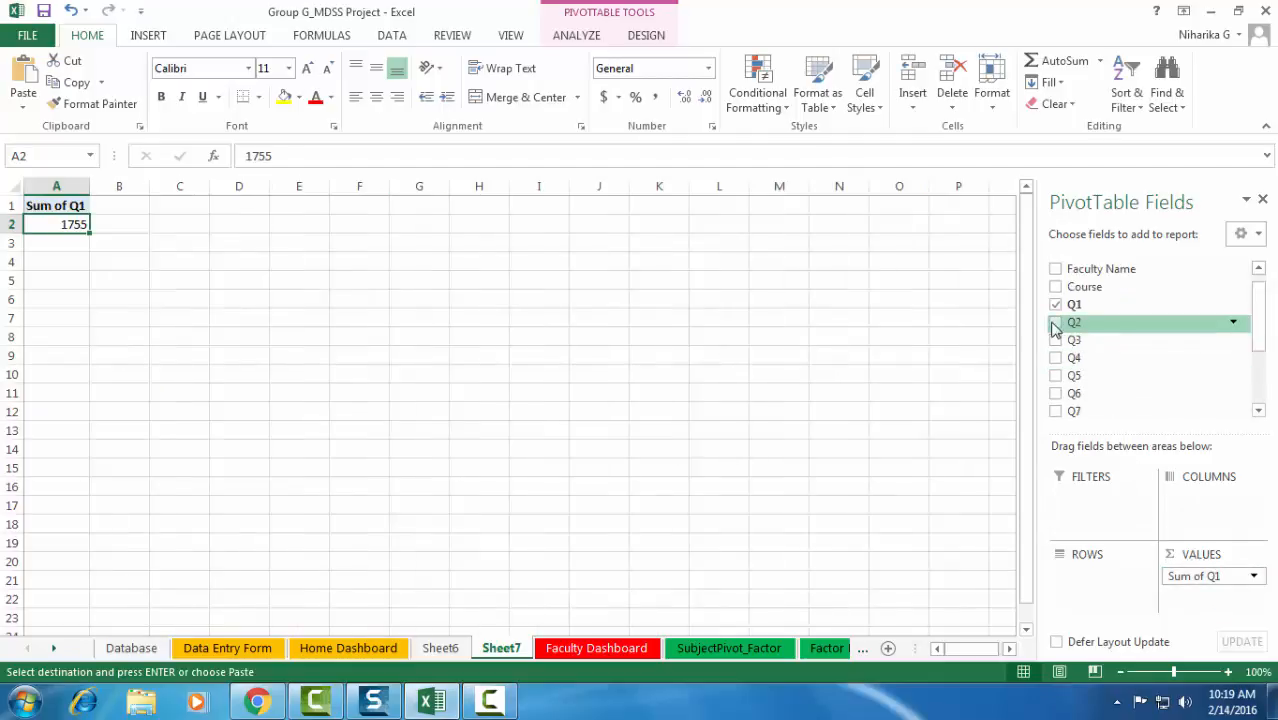
click(1056, 340)
click(1056, 357)
click(1056, 375)
click(1056, 393)
click(1056, 411)
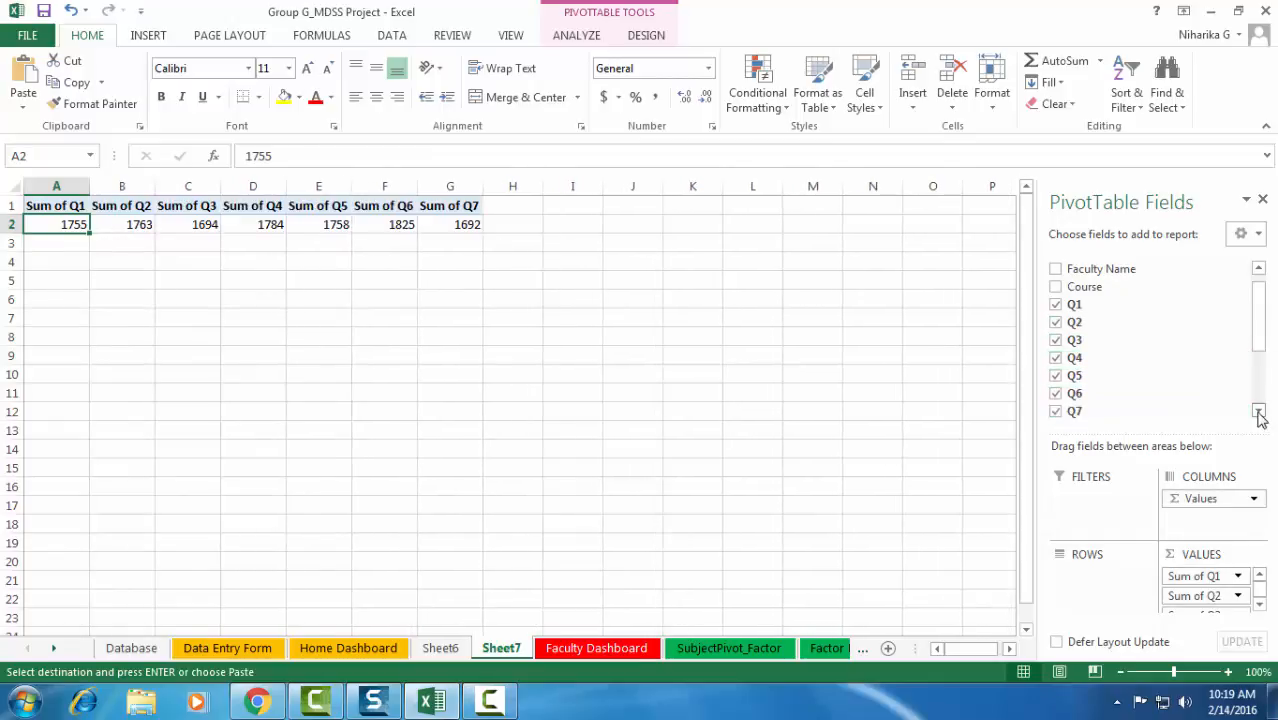
scroll(1056, 400, down, 1)
click(1056, 369)
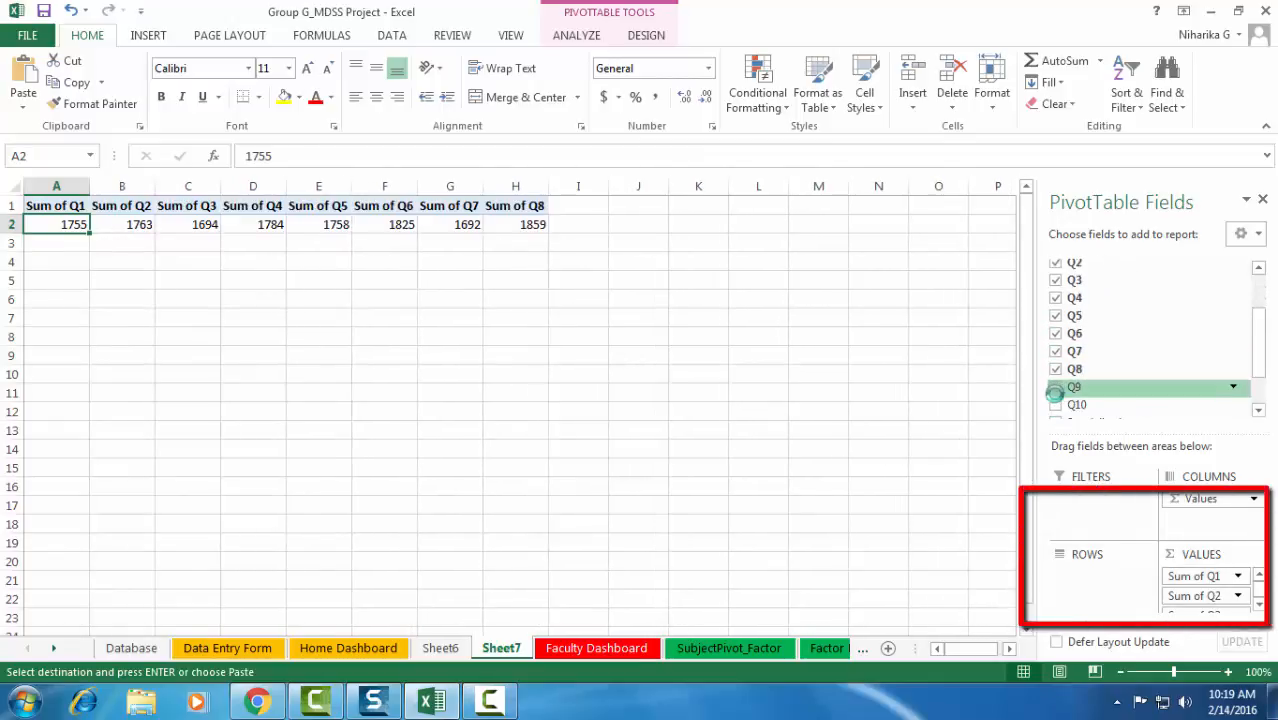
click(1056, 387)
click(1056, 405)
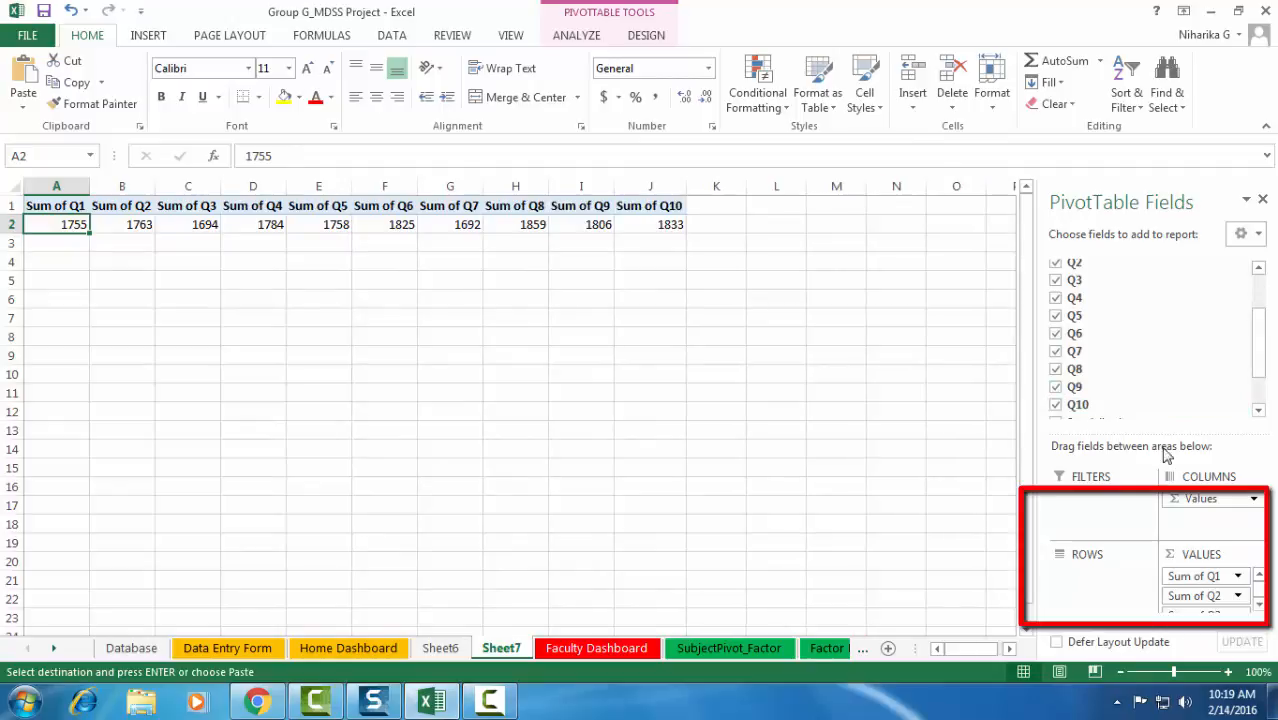
drag(1200, 498, 1085, 584)
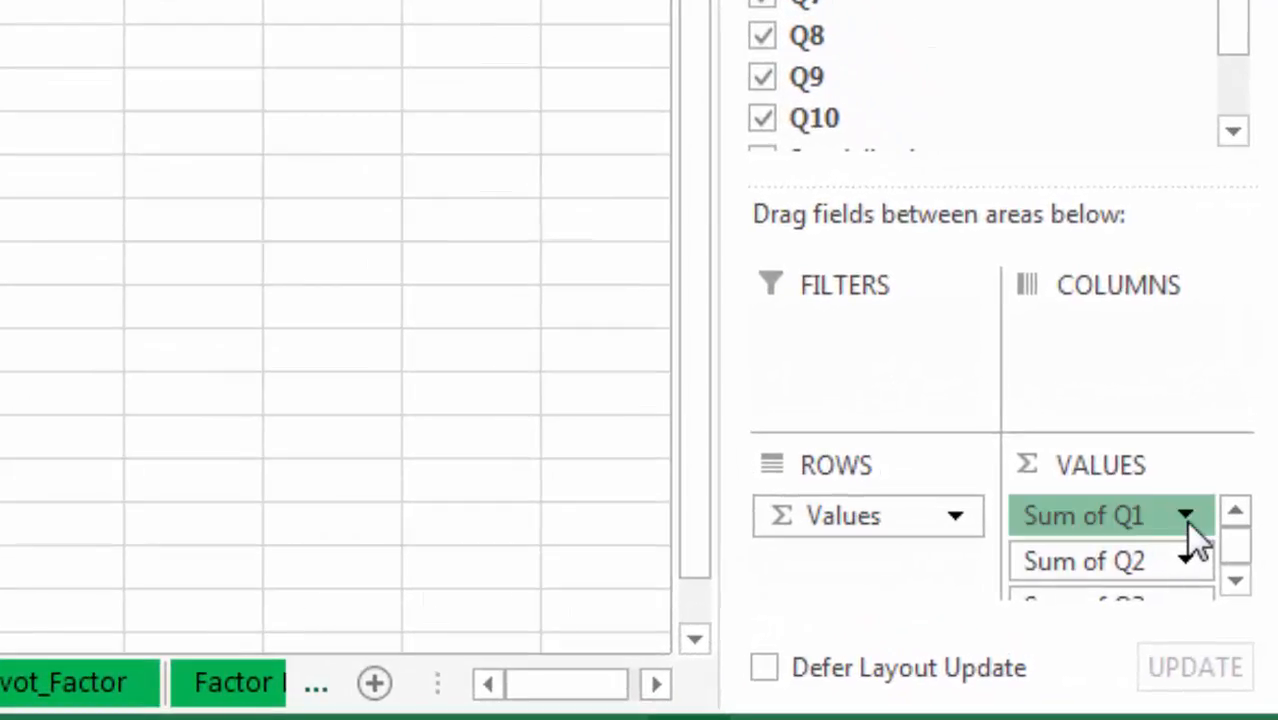
- Change the summary calculation of all ten question fields, Q1 through Q10, from Sum to Average
click(1238, 577)
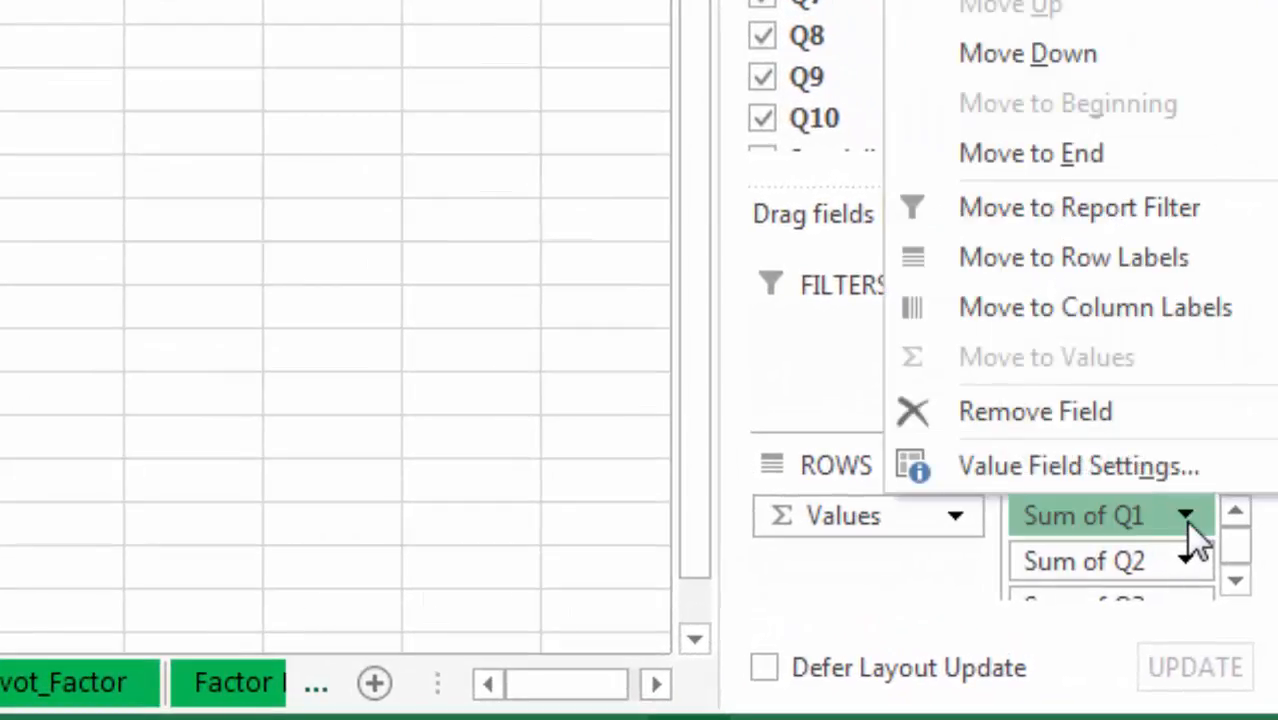
click(1160, 476)
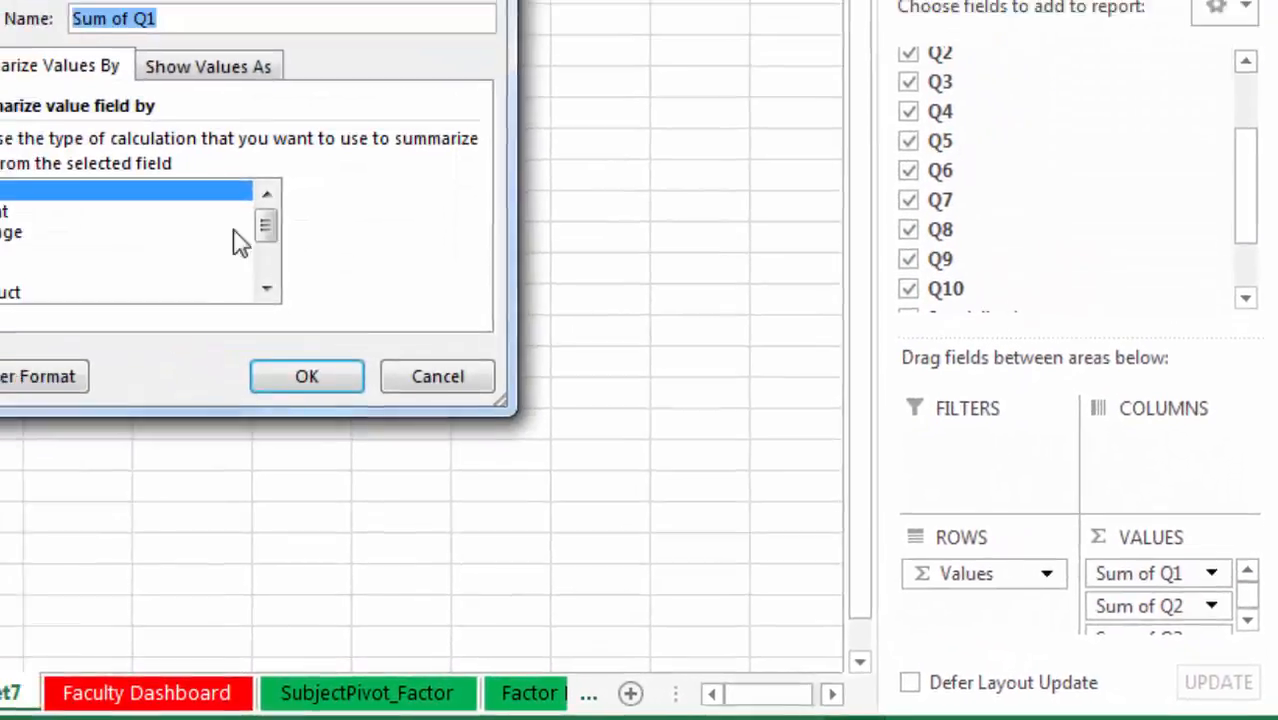
click(210, 292)
click(441, 412)
click(1219, 620)
click(1150, 588)
click(200, 290)
click(424, 416)
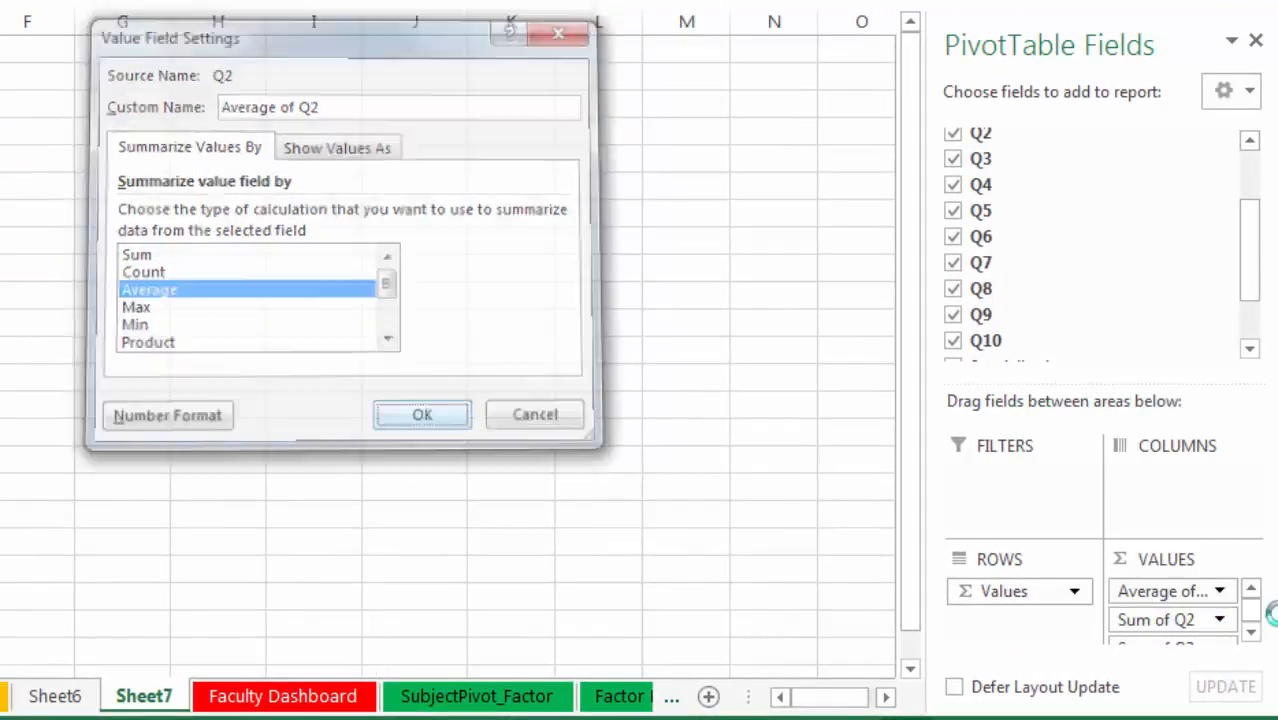
click(1251, 632)
click(1215, 609)
click(1140, 573)
click(146, 290)
click(424, 417)
click(1251, 632)
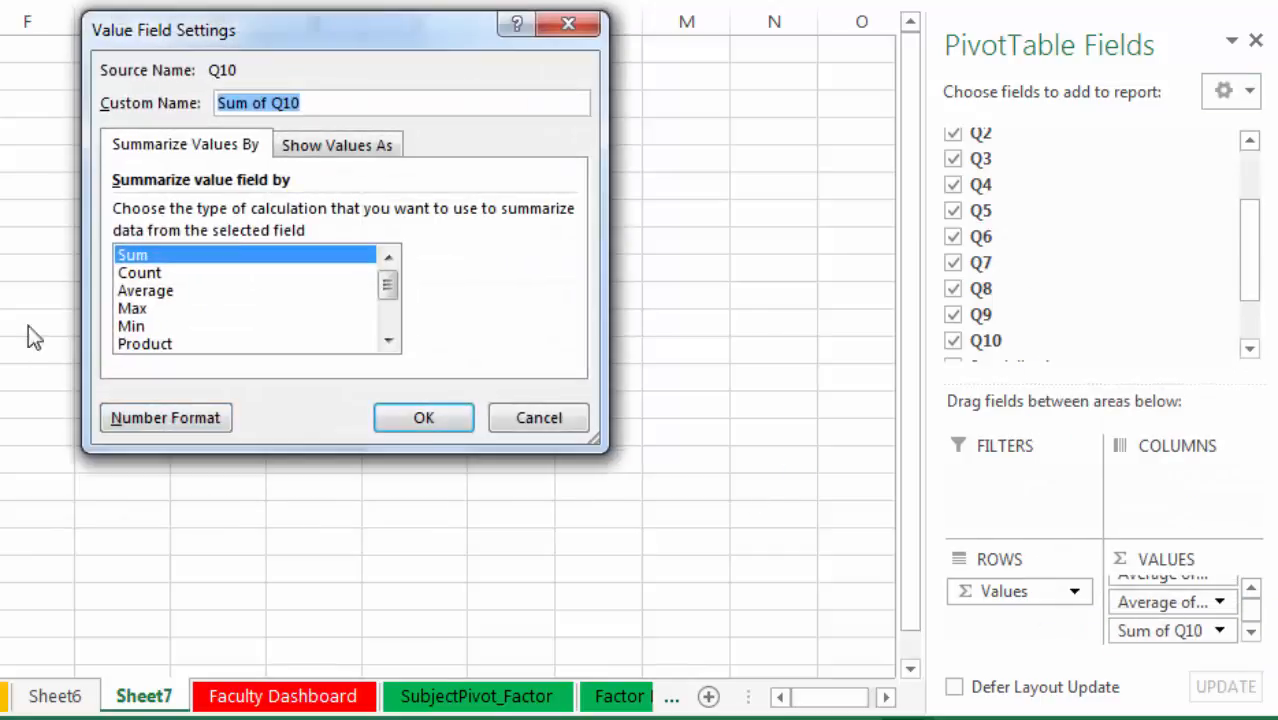
click(146, 290)
click(420, 417)
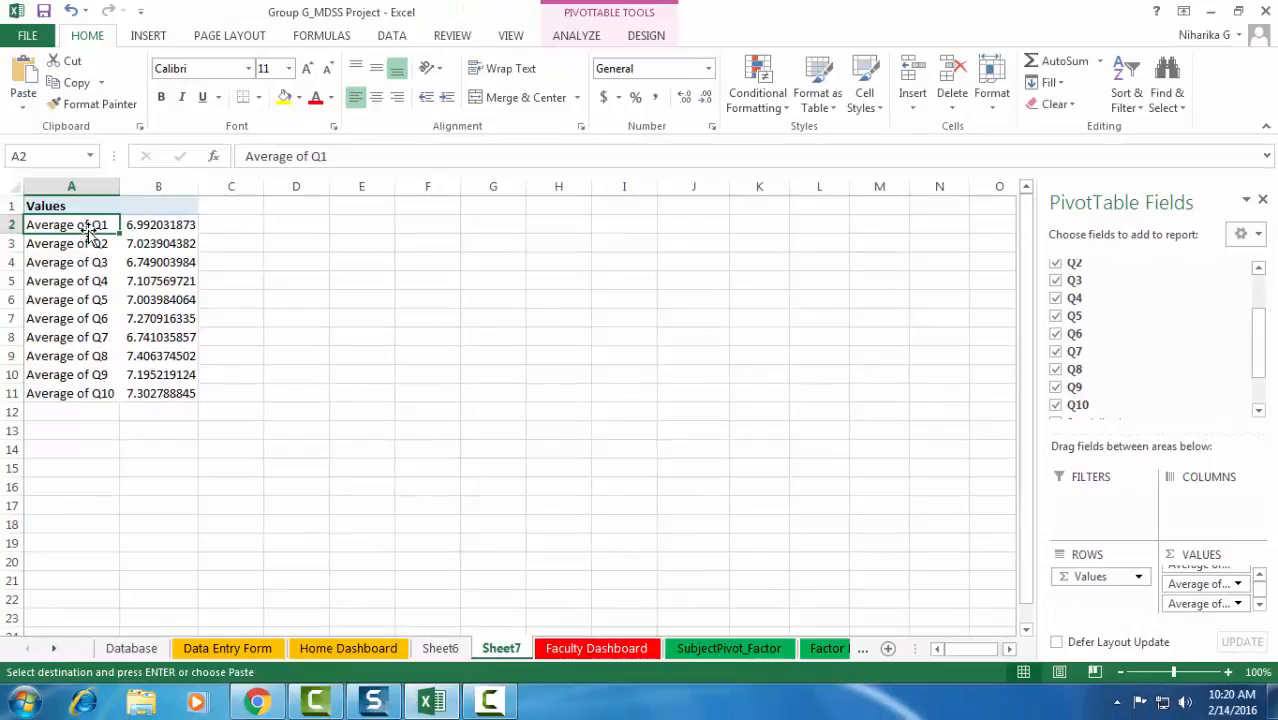
- Rename the Average of Q1 label in cell A2 as "Intellectually Challenging" and fit column A to its contents
drag(337, 156, 224, 156)
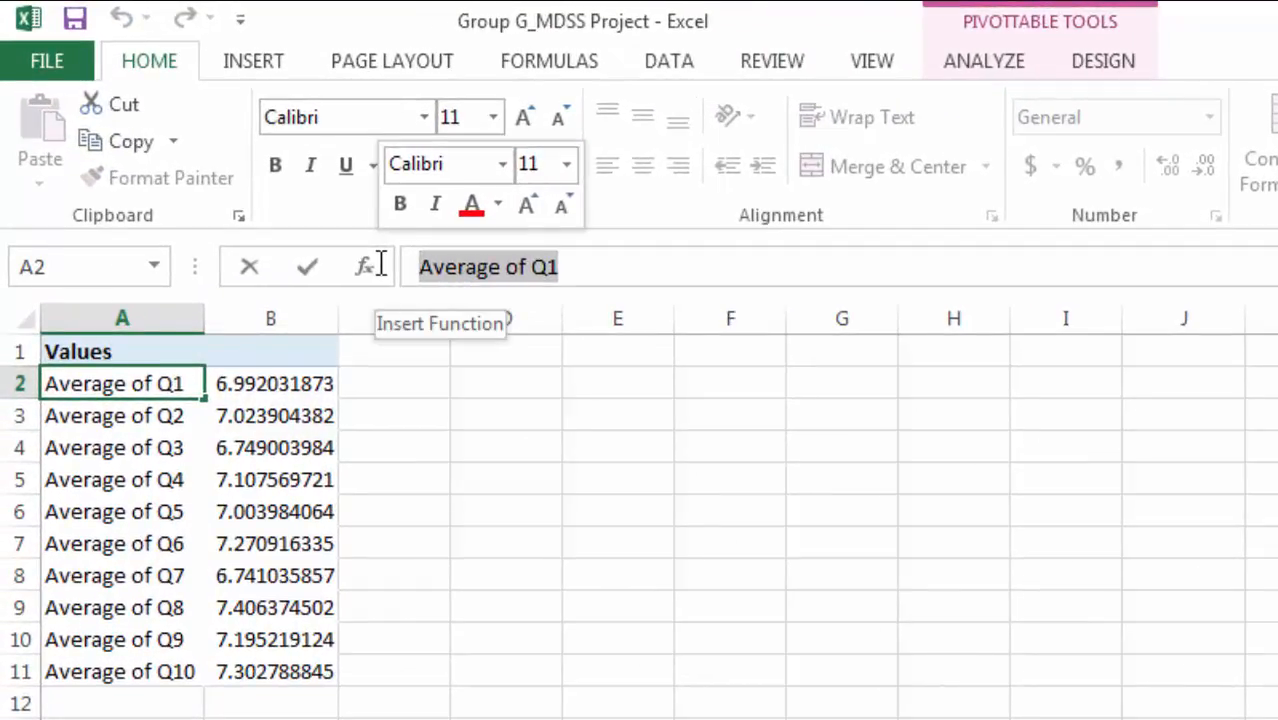
key(BackSpace)
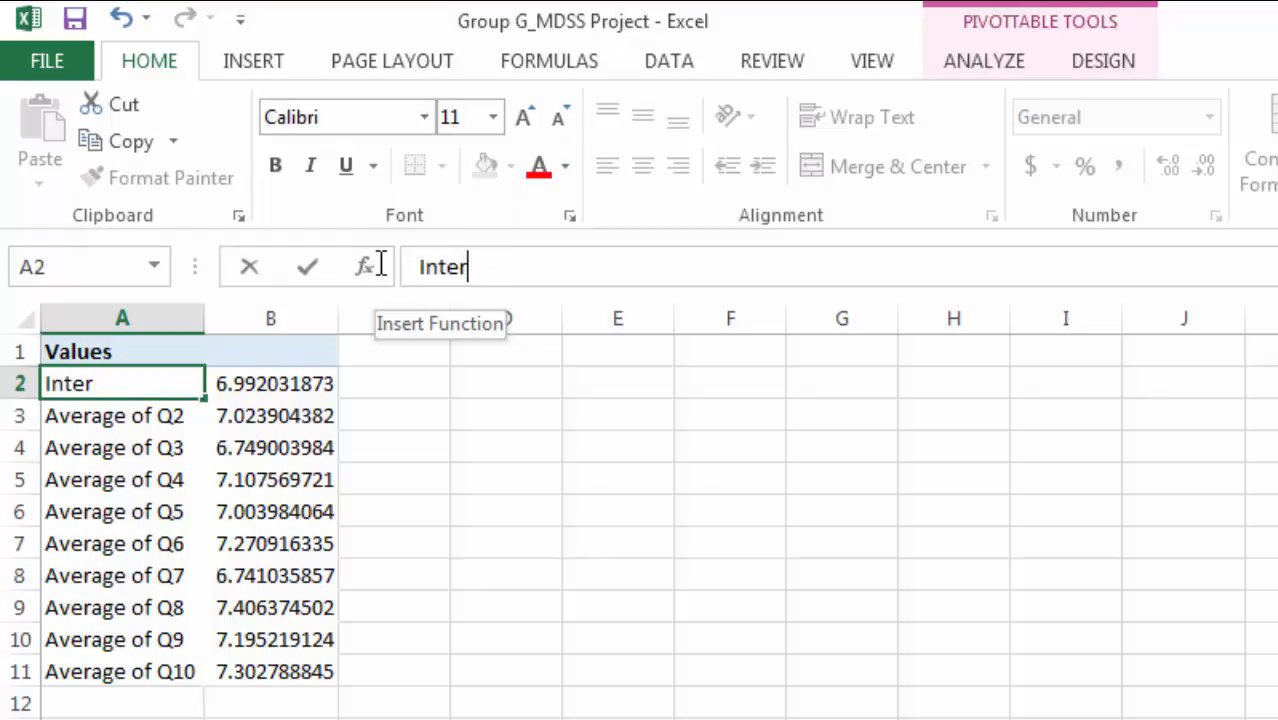
text(Intellectua)
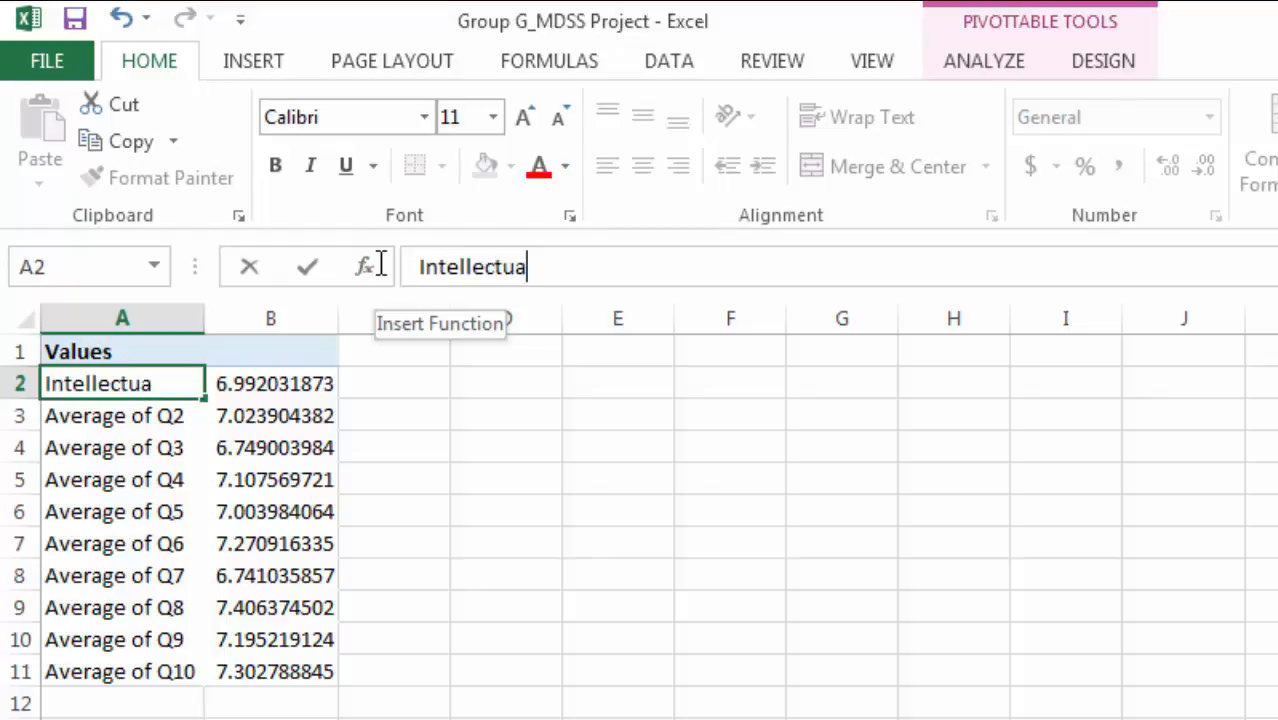
text(lly Chal)
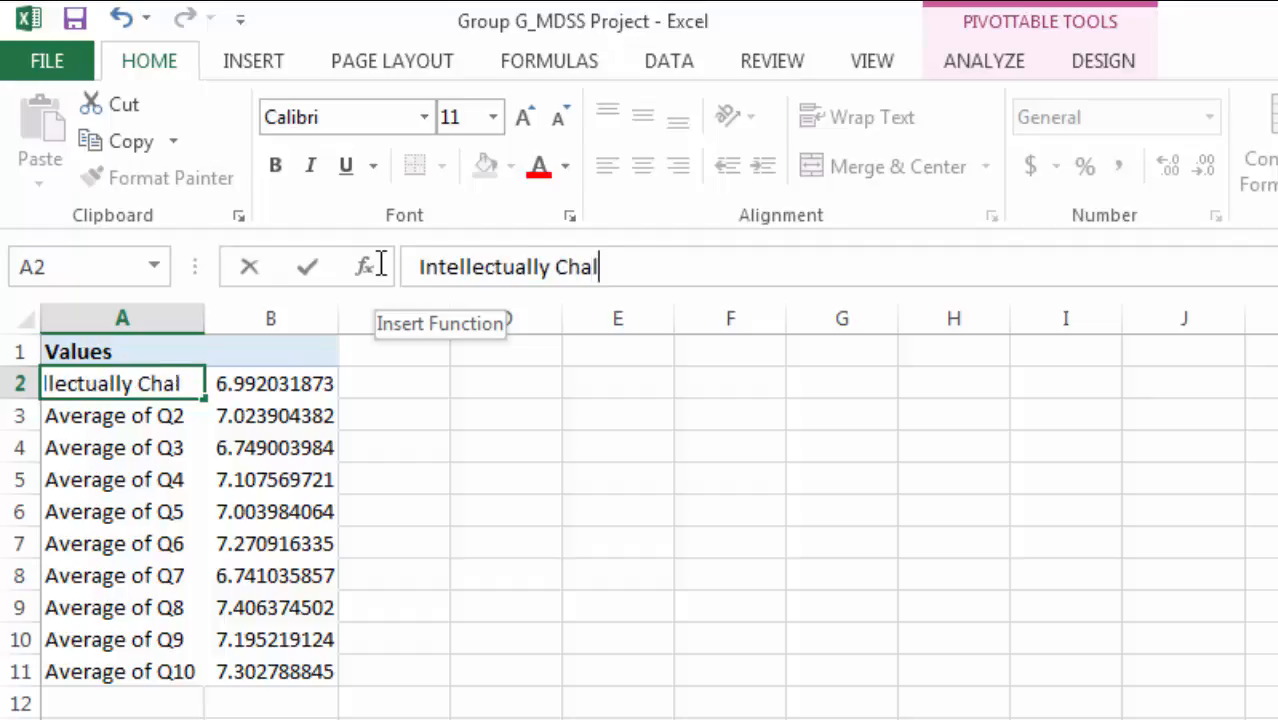
text(lenging)
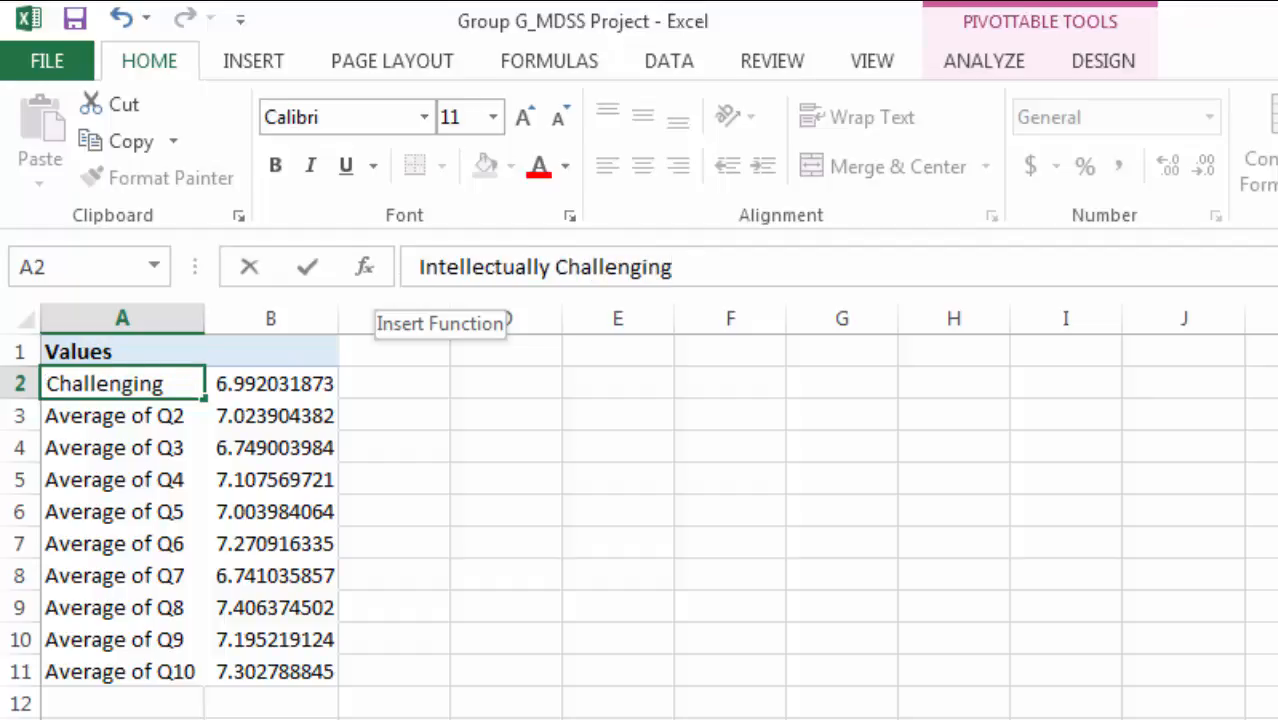
click(536, 571)
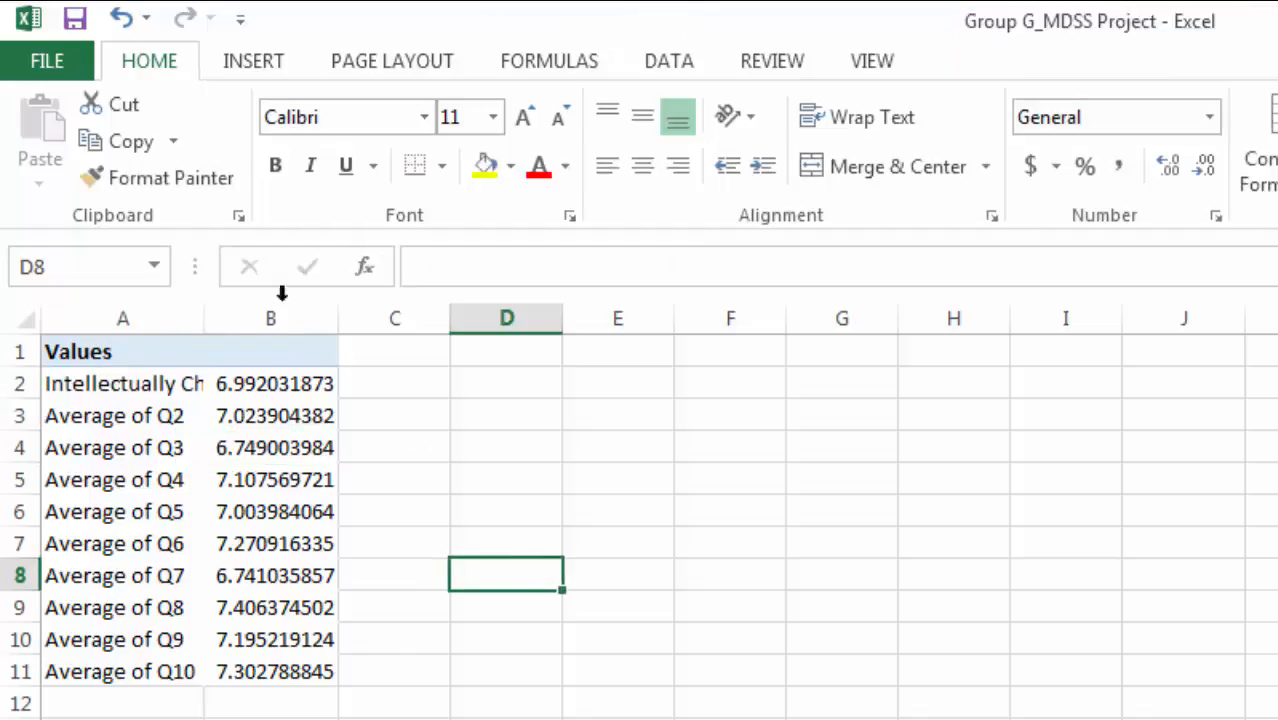
double_click(203, 317)
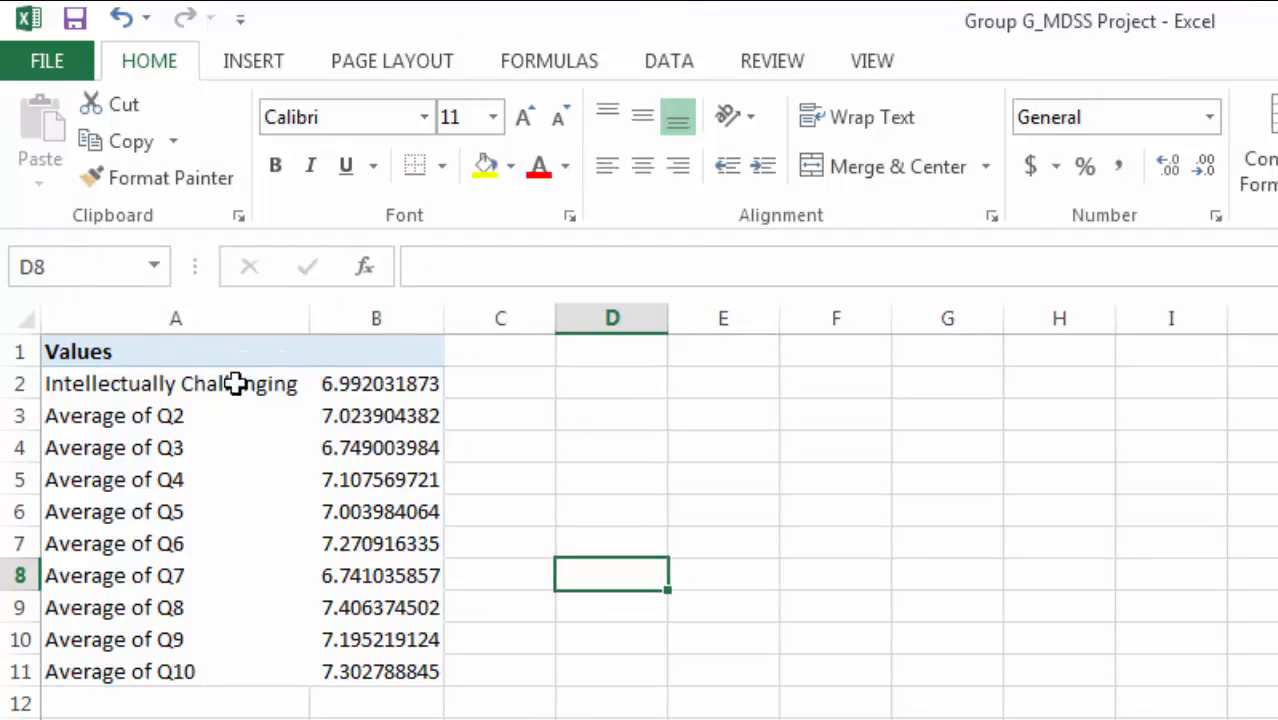
- Sort the question averages in B2:B11 of the PivotTable from smallest to largest
click(226, 428)
click(236, 427)
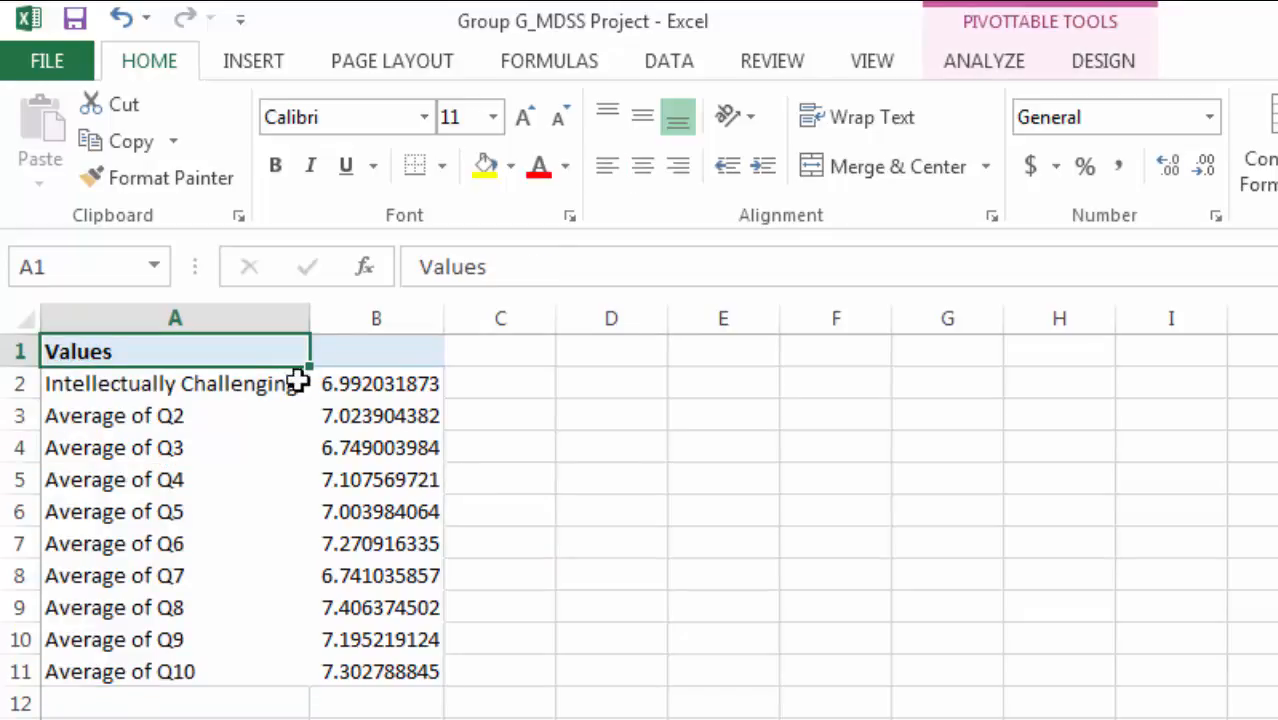
drag(348, 388, 354, 673)
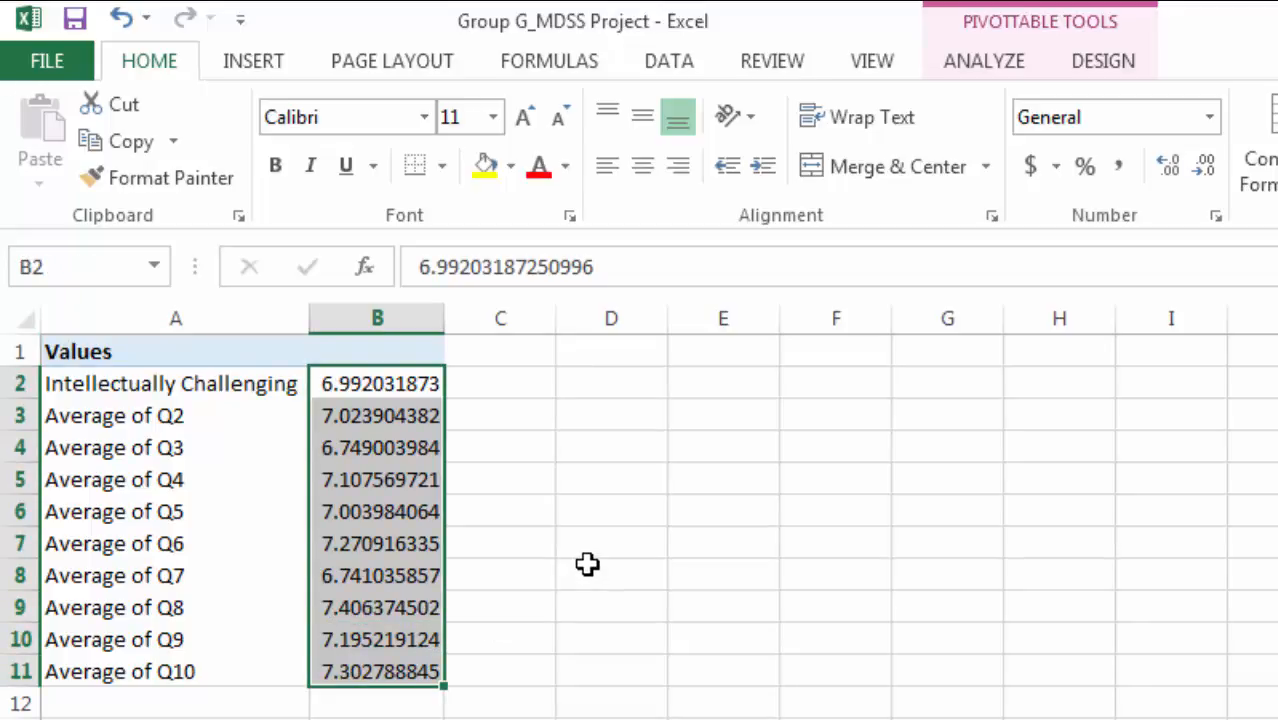
click(703, 74)
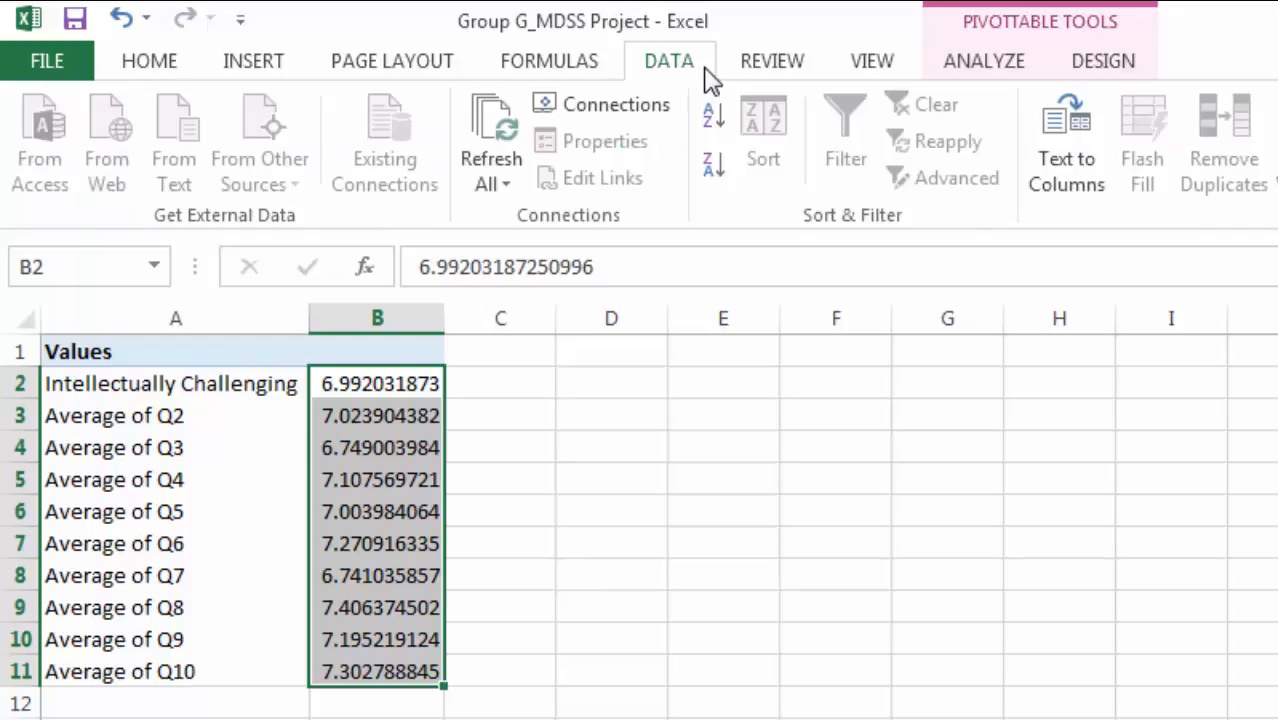
click(716, 120)
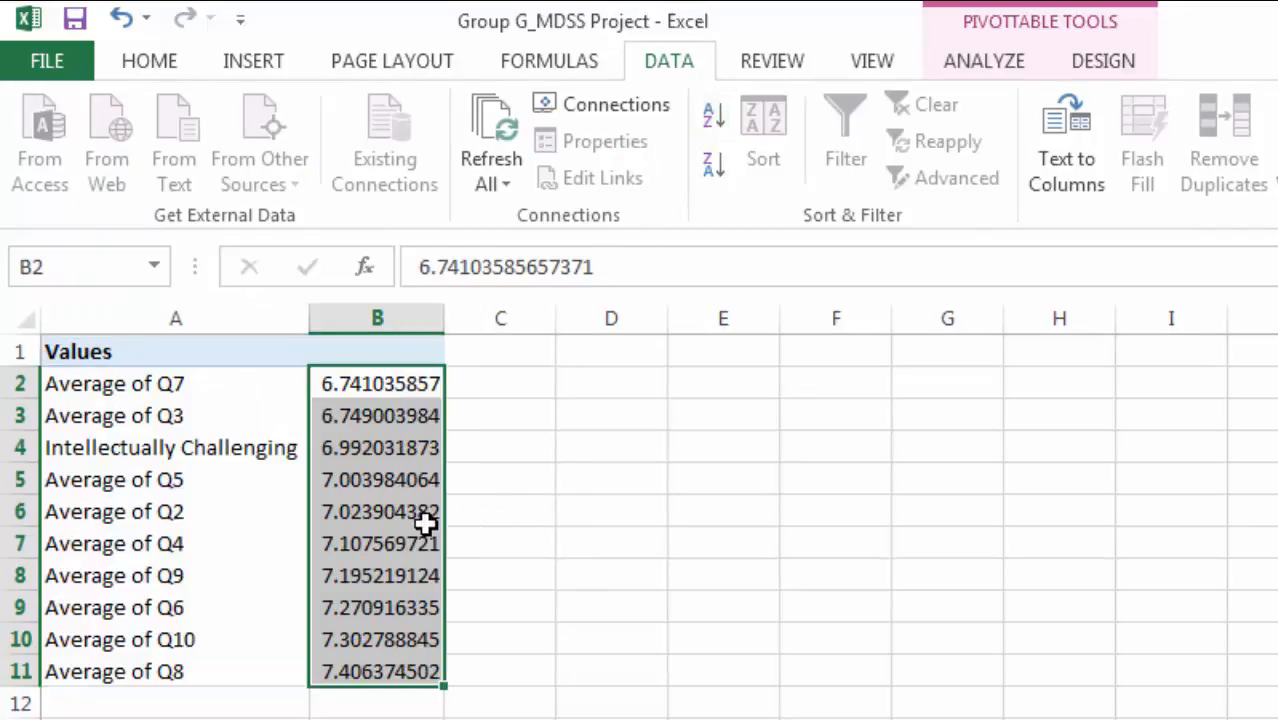
click(372, 443)
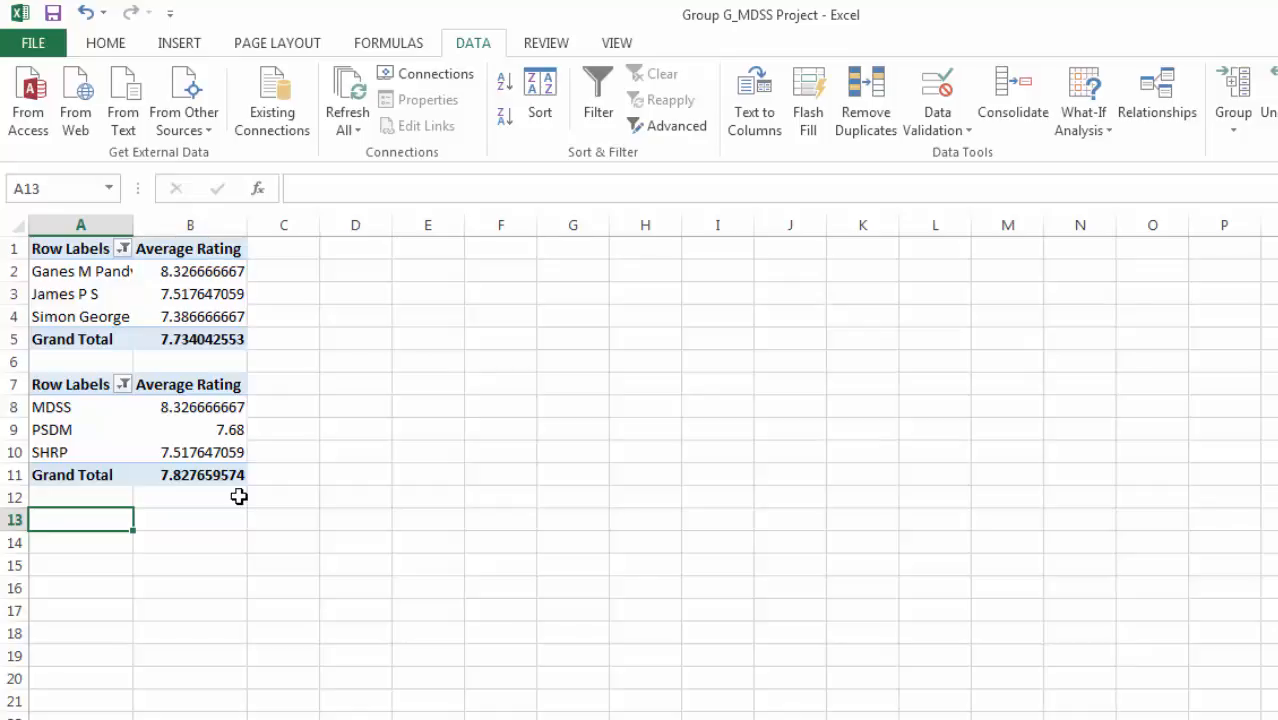
- Enter the headers "5 Least Rated Factors" in A13 and "Average" in B13 of Sheet6, and widen column A to fit
text(5 Le)
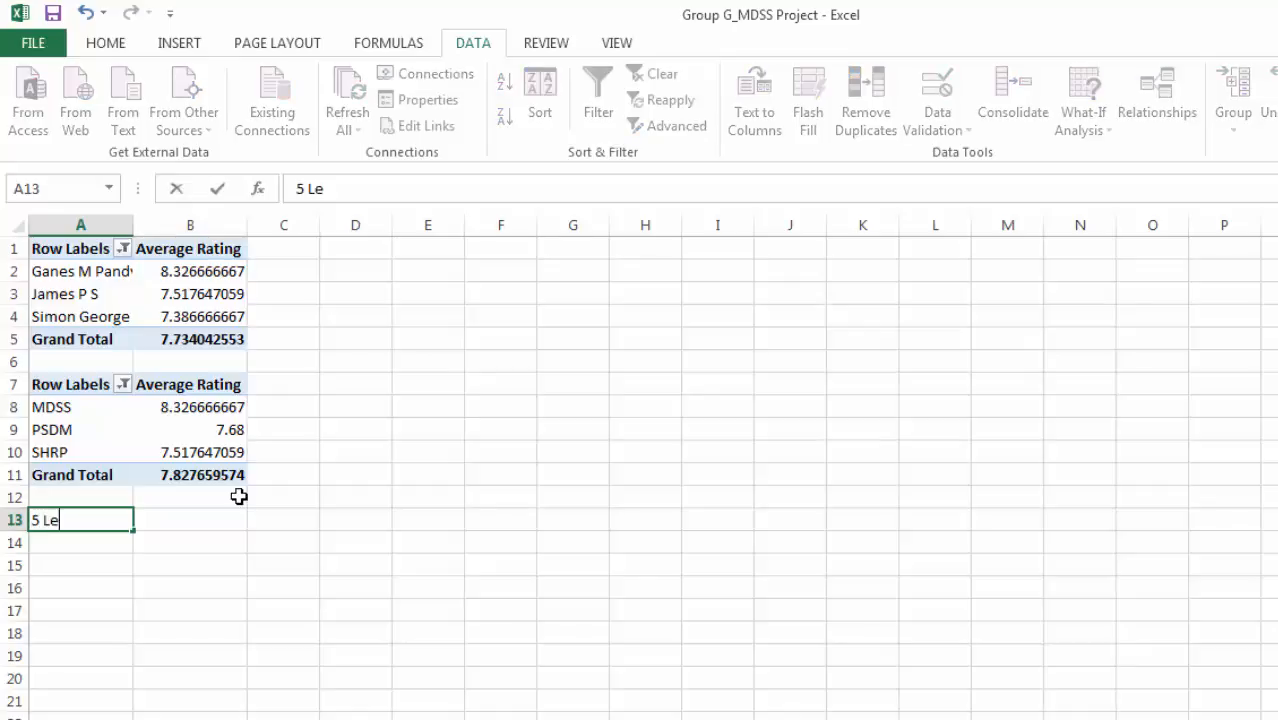
text(ast Rated Factors)
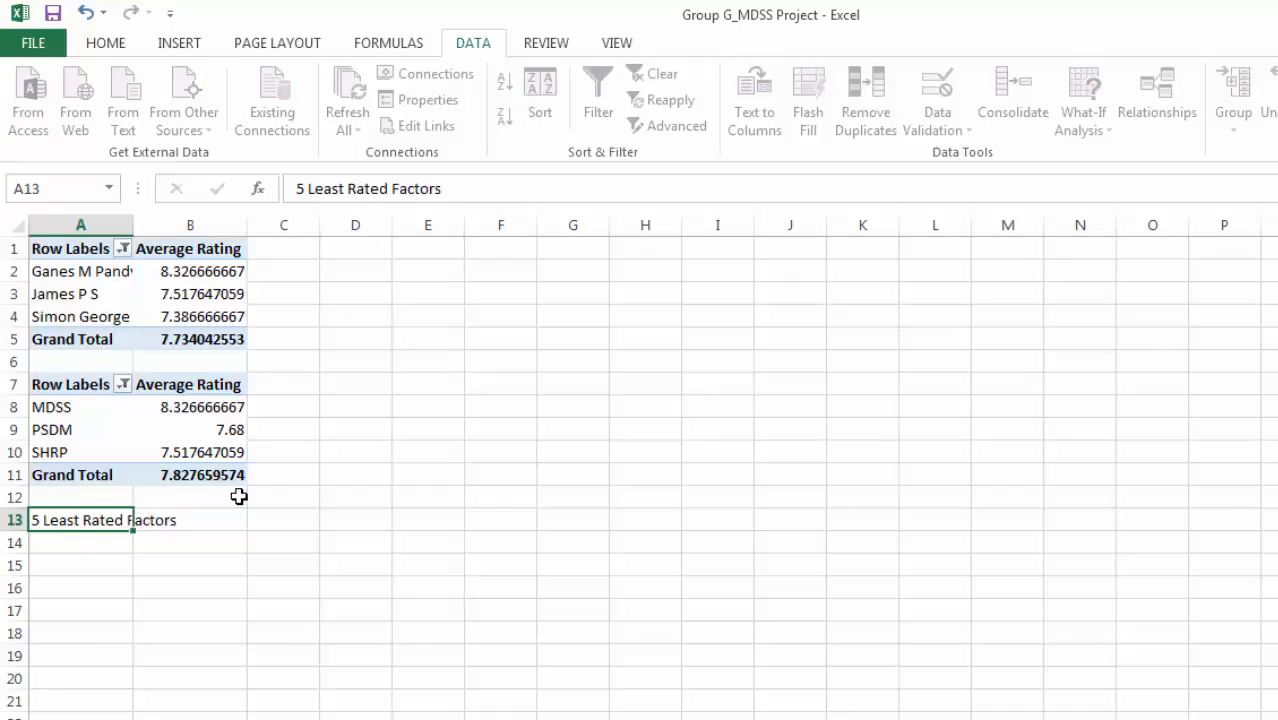
key(Tab)
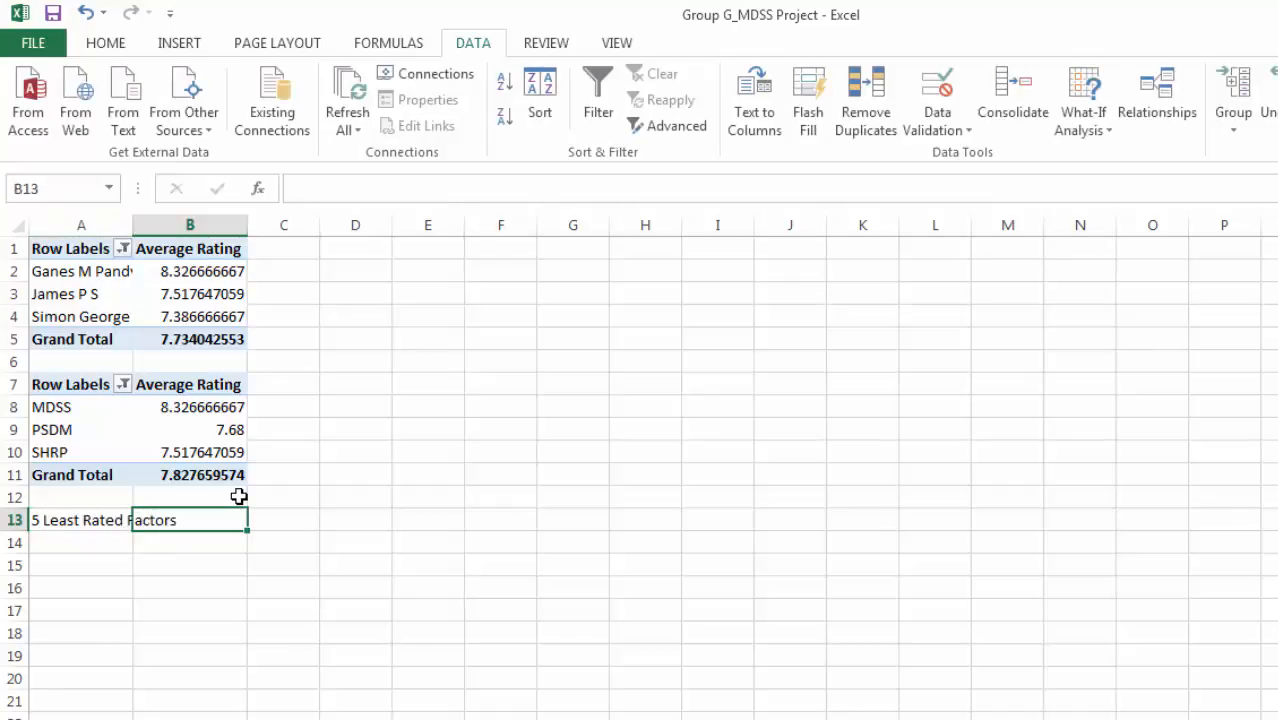
text(Average)
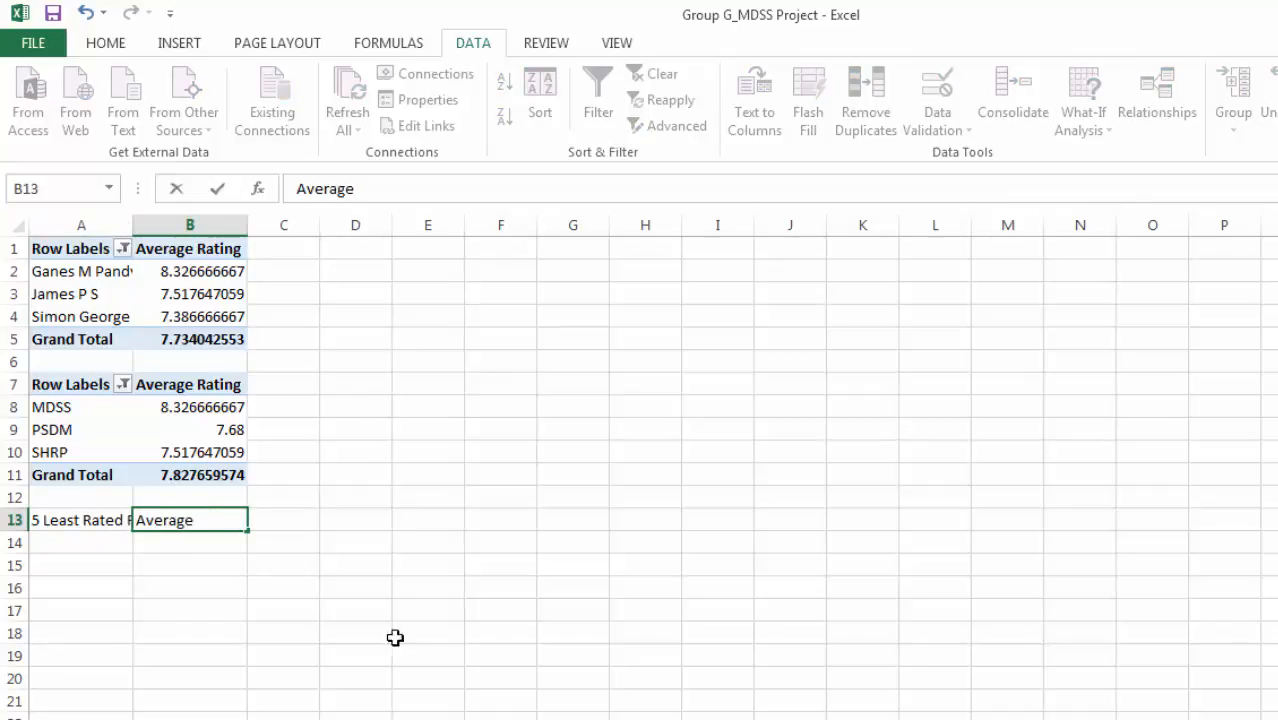
click(380, 586)
drag(196, 160, 196, 161)
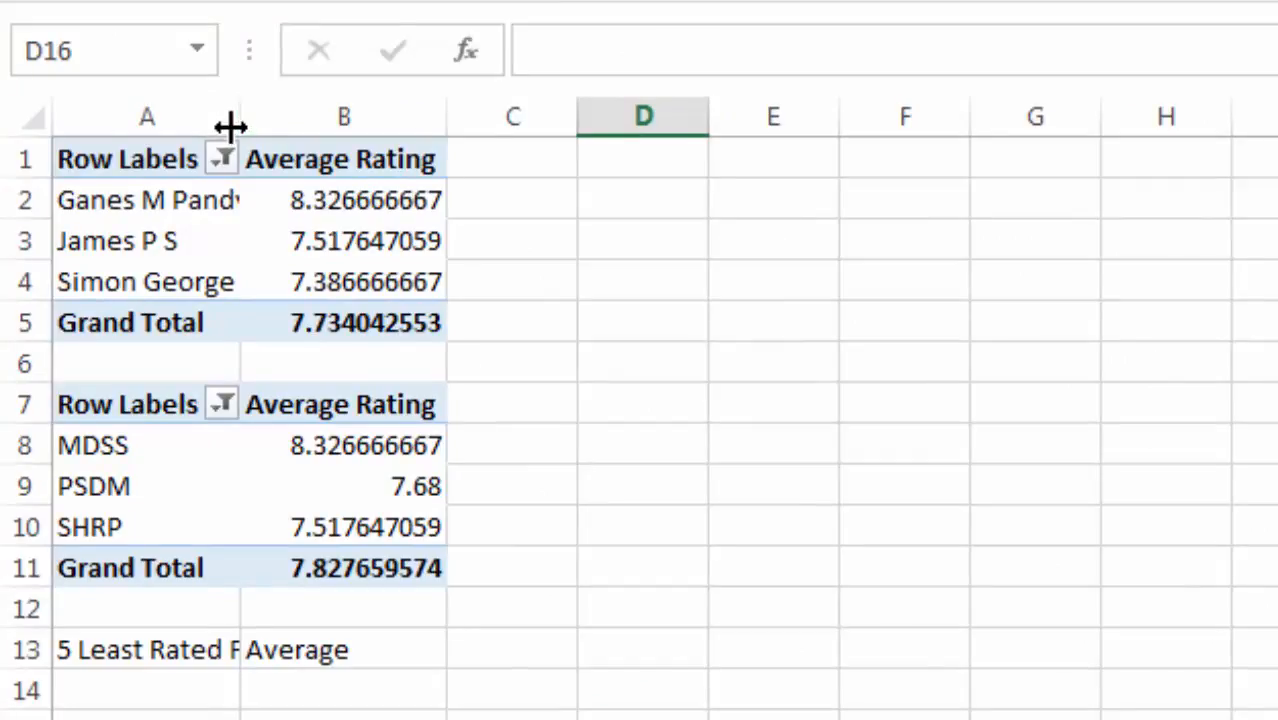
drag(236, 121, 322, 143)
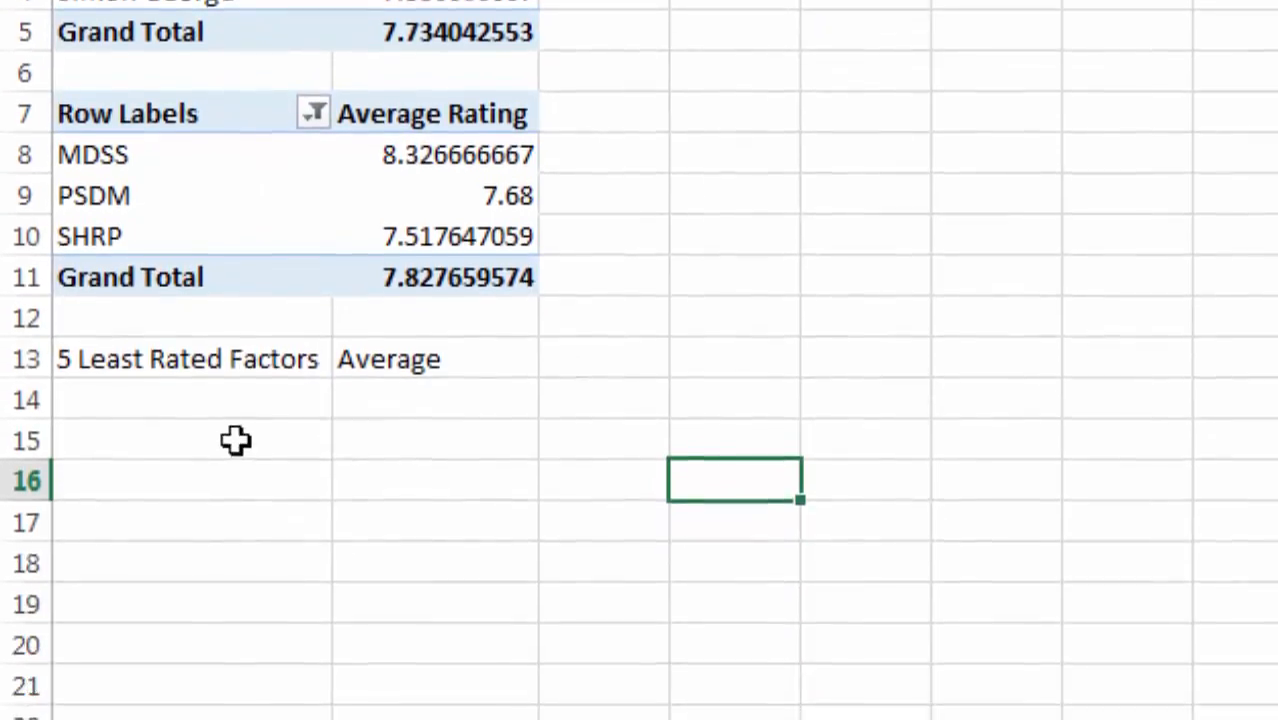
- Link cell A14 of Sheet6 to the first factor label with the formula =Sheet7!A2
click(225, 686)
text(=)
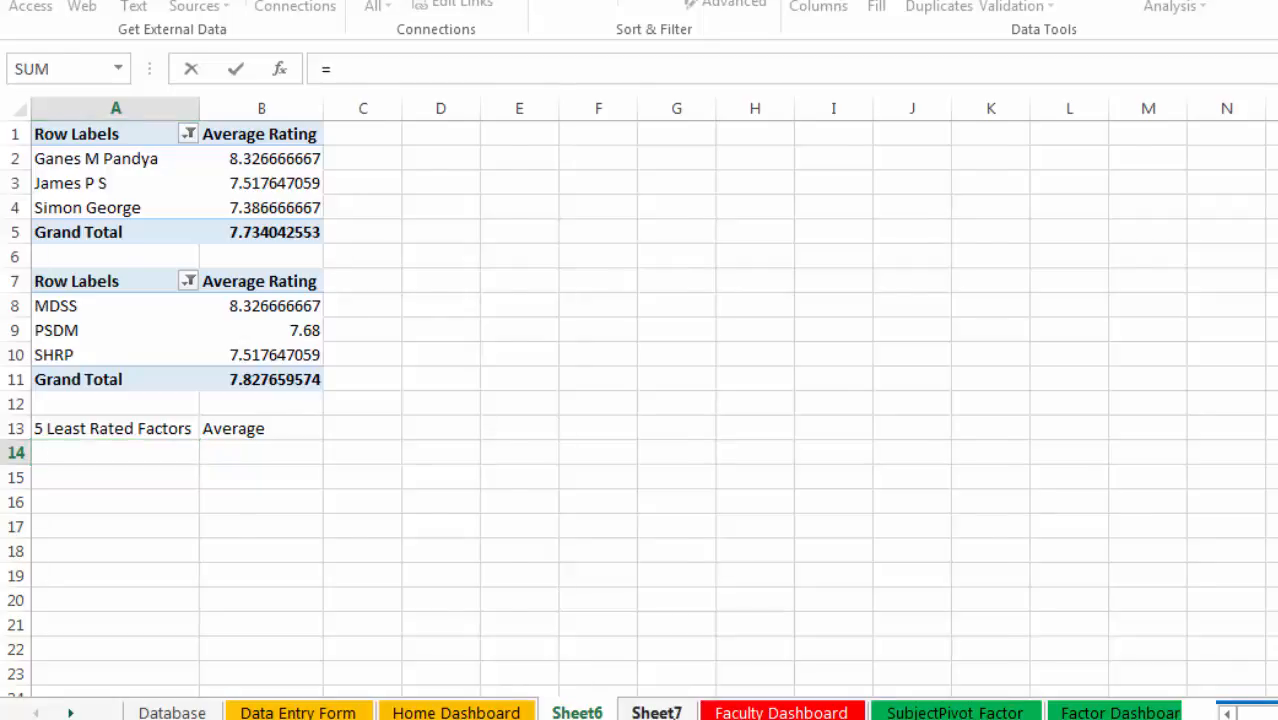
click(656, 712)
click(130, 170)
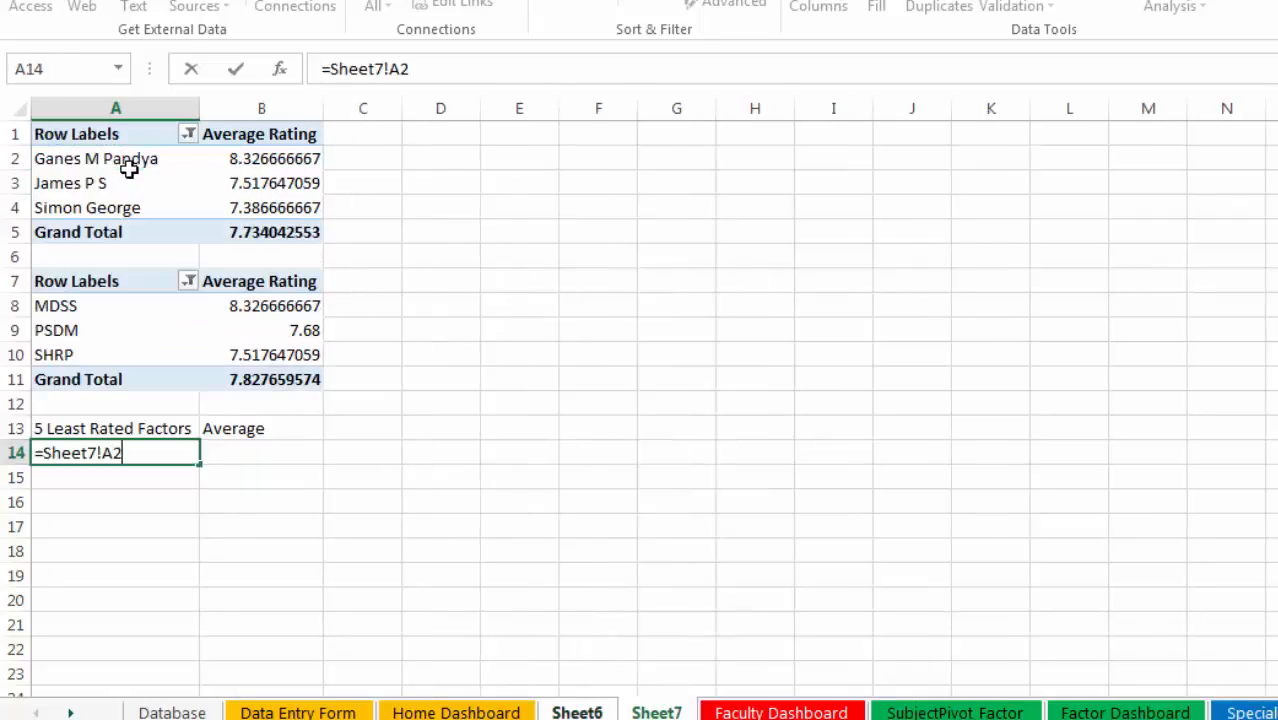
key(Return)
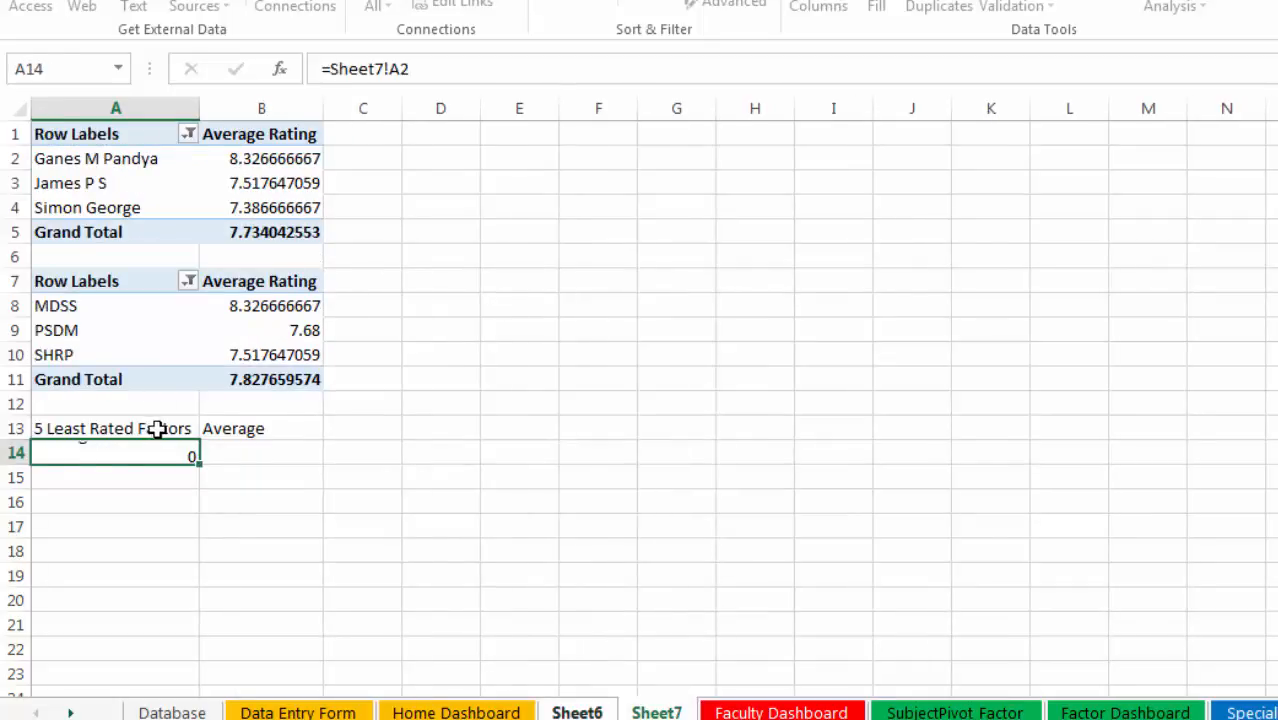
- Fill the link formula in A14 across to column B and down to row 18
click(163, 450)
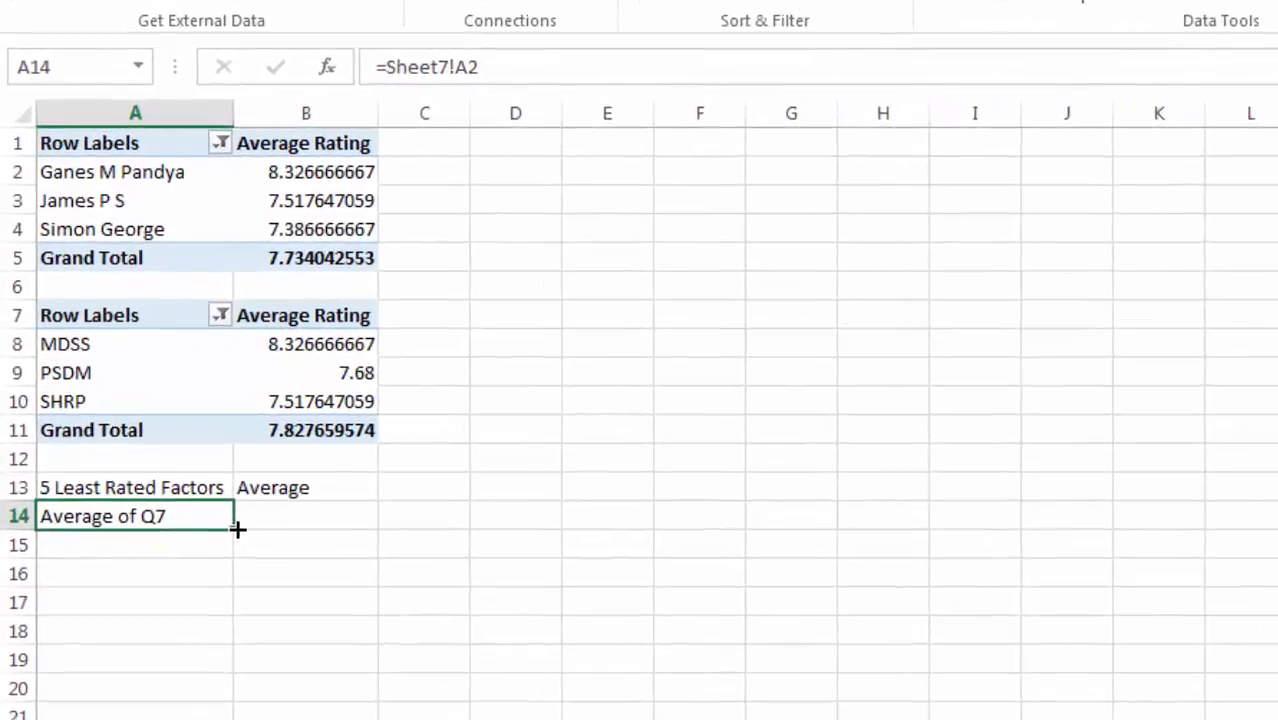
drag(237, 530, 313, 540)
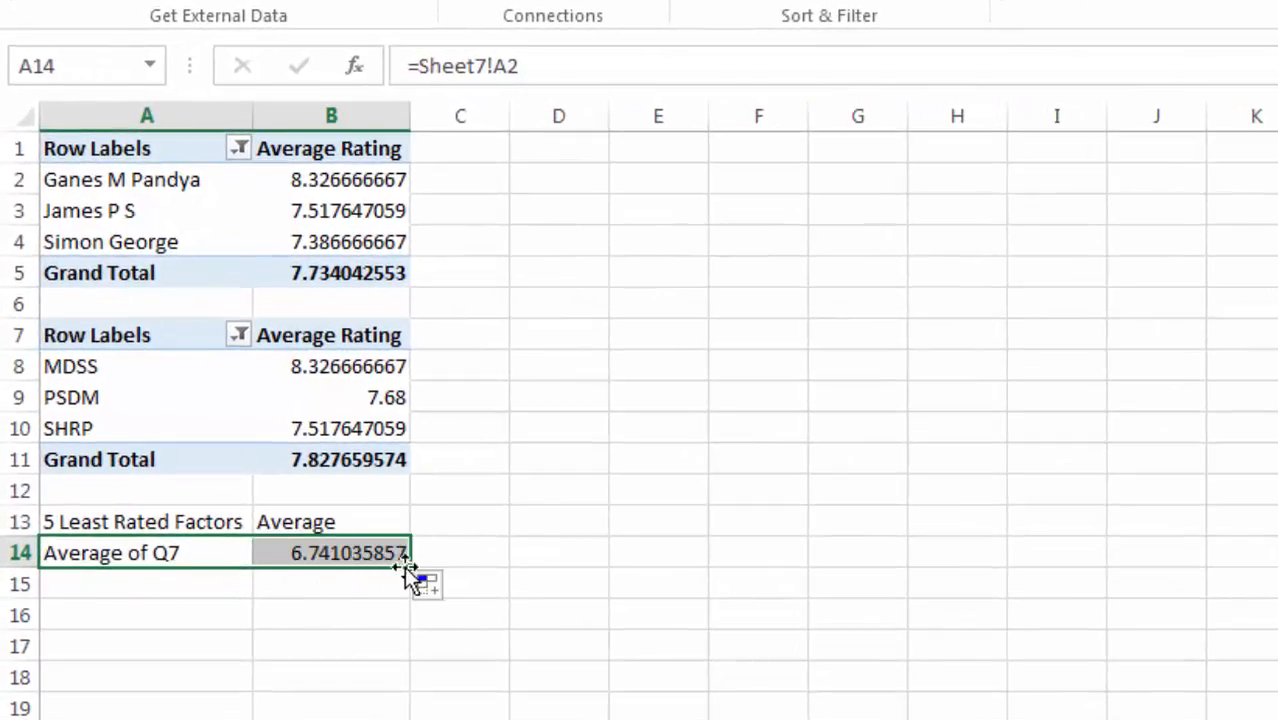
drag(409, 567, 394, 683)
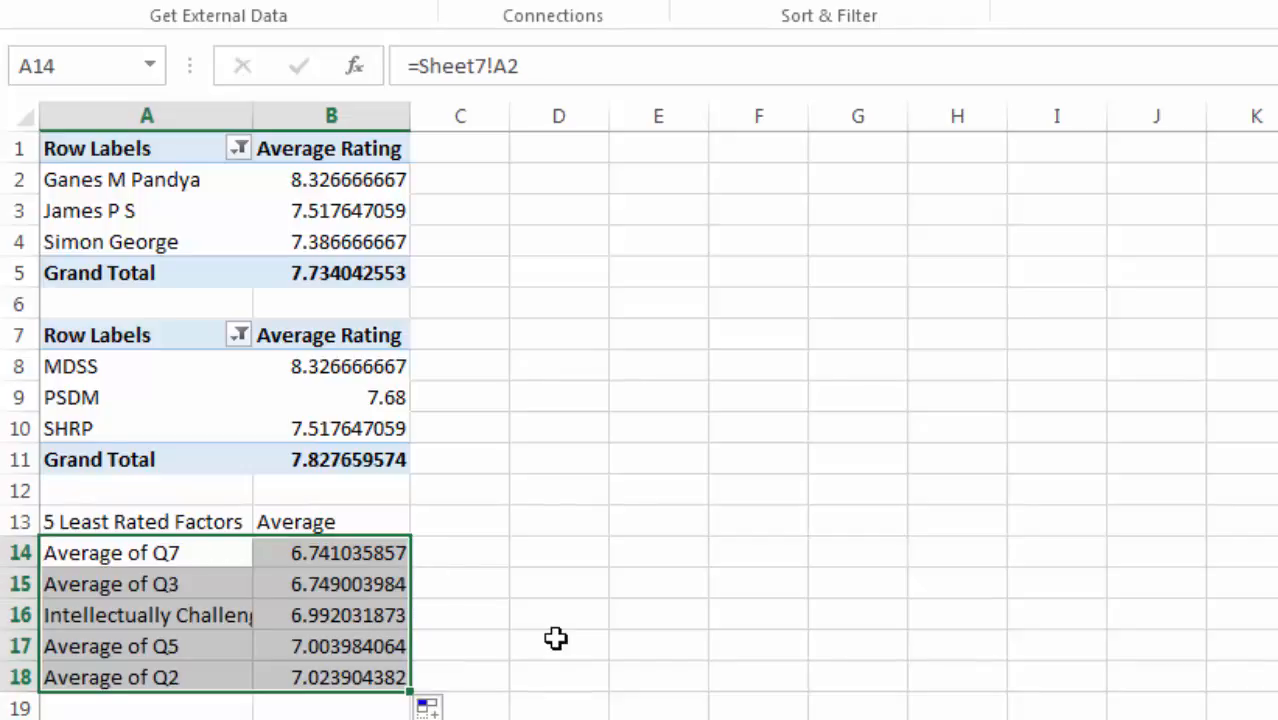
click(556, 638)
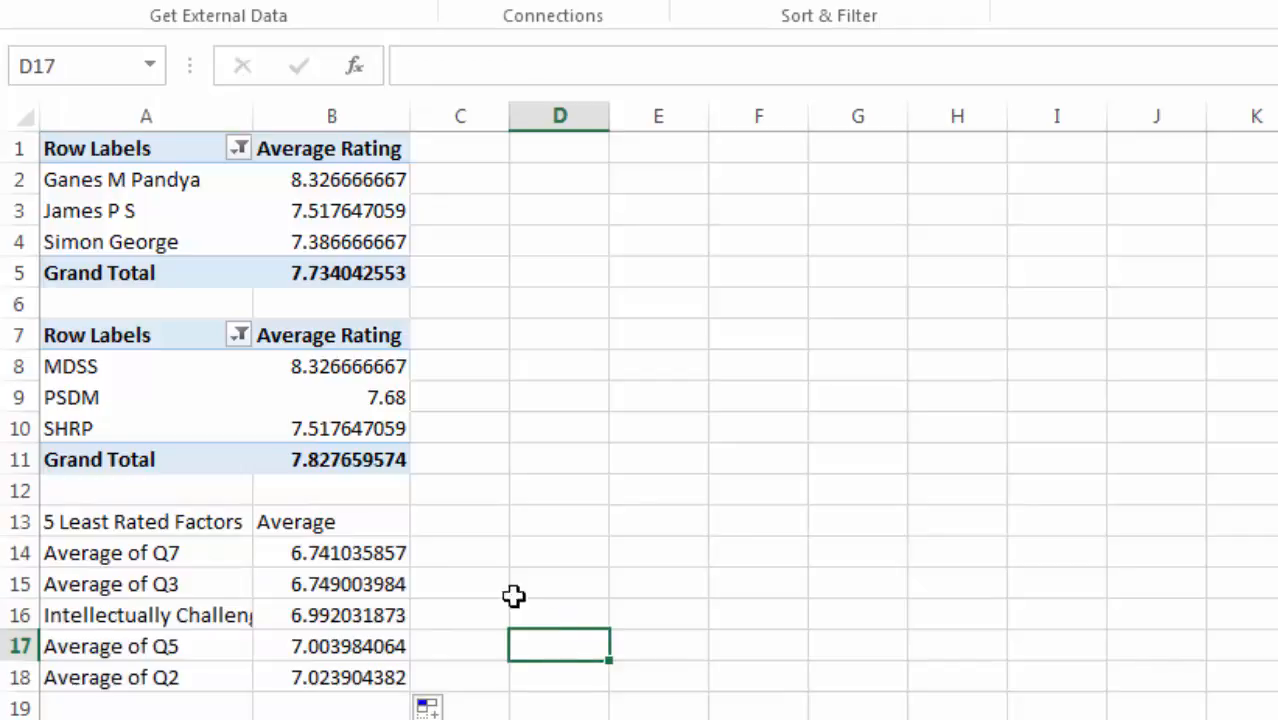
- Convert the range A13:B18 into a table with headers
mouse_move(216, 521)
mouse_down()
mouse_move(340, 612)
mouse_move(337, 670)
mouse_move(404, 648)
mouse_up()
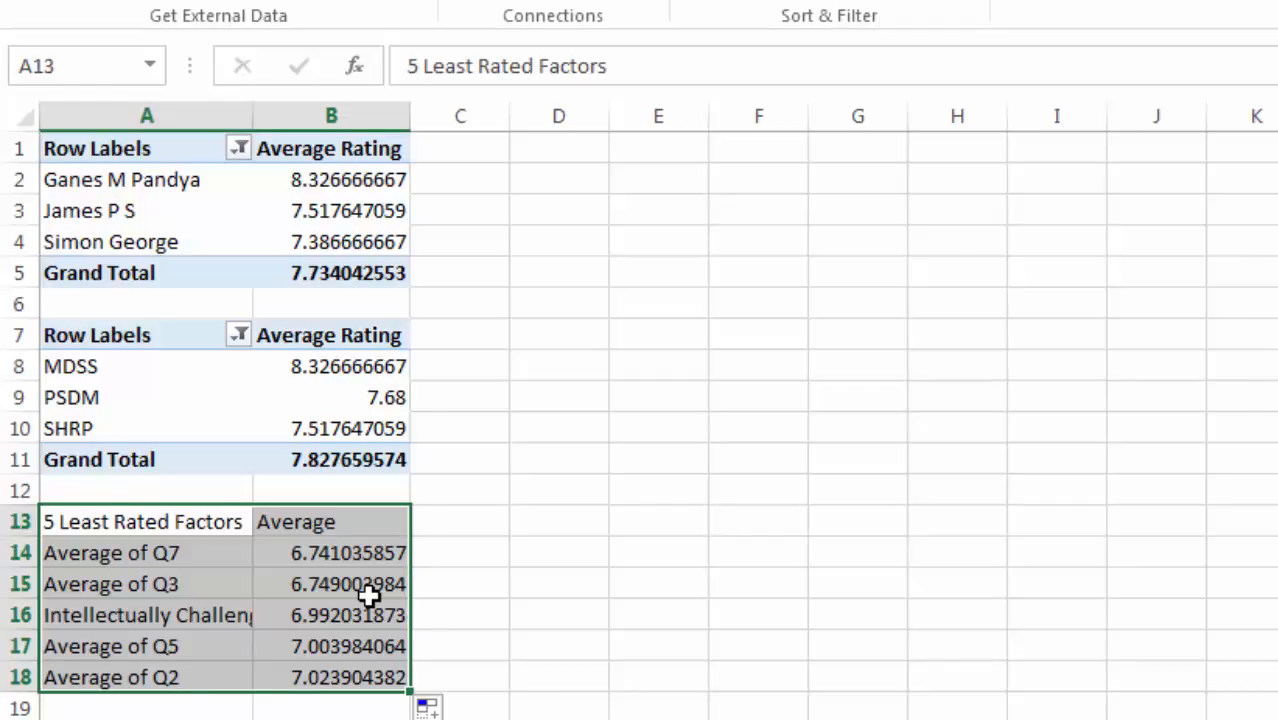
key(ctrl+t)
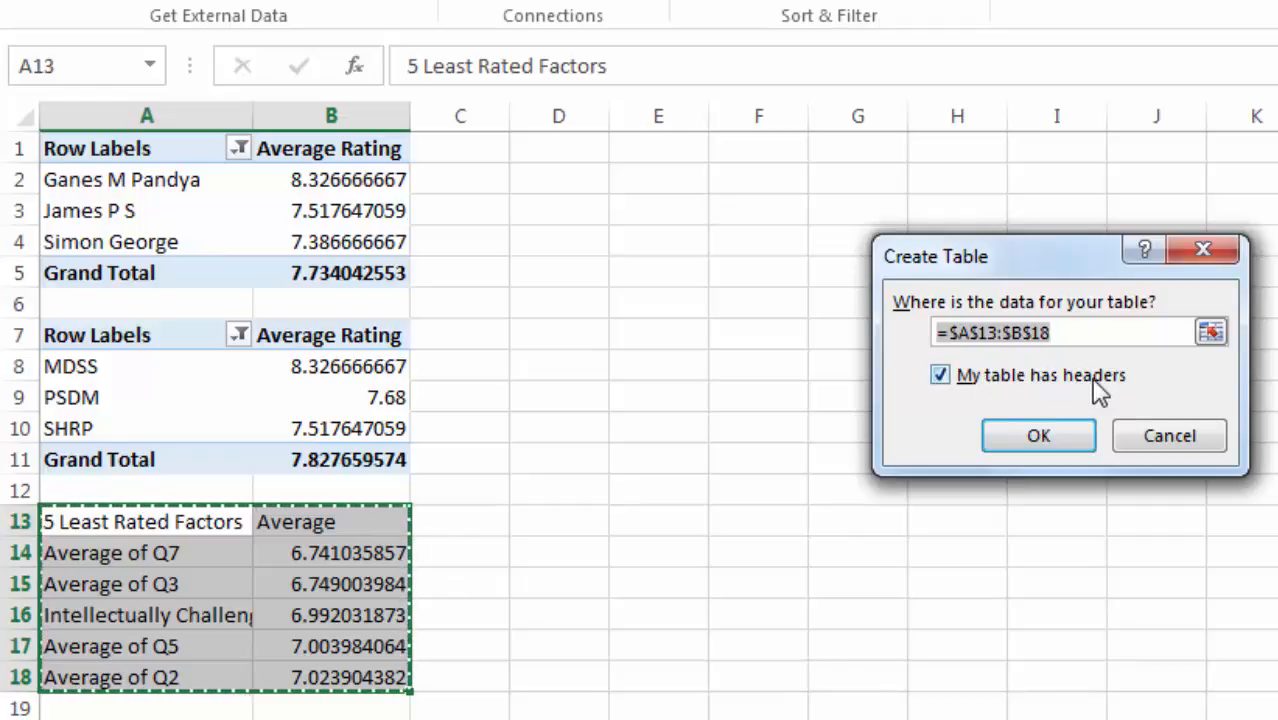
click(1044, 433)
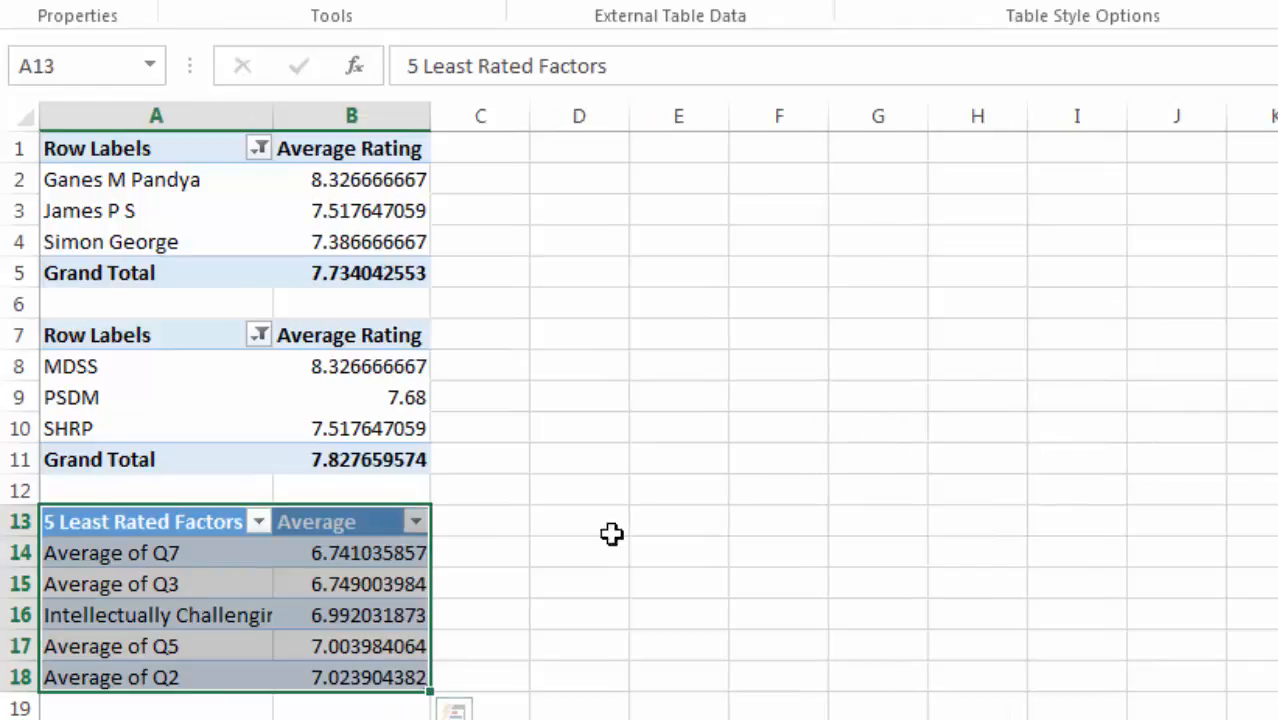
click(262, 585)
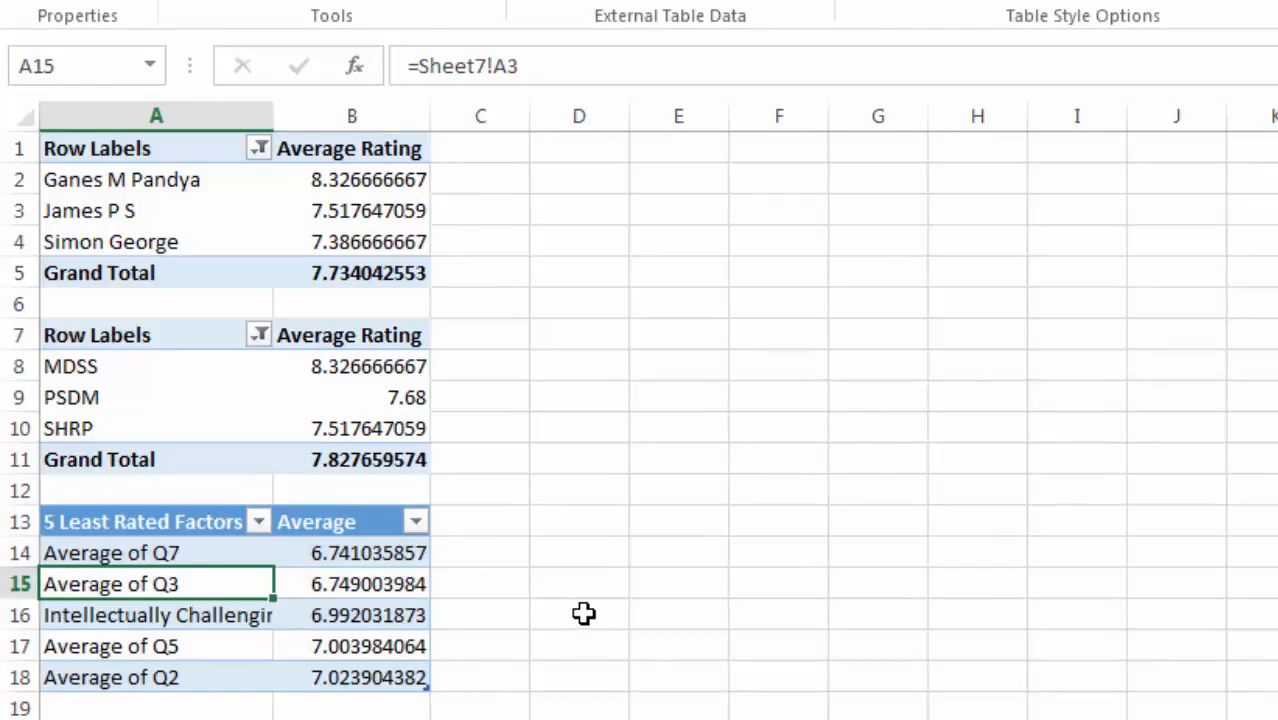